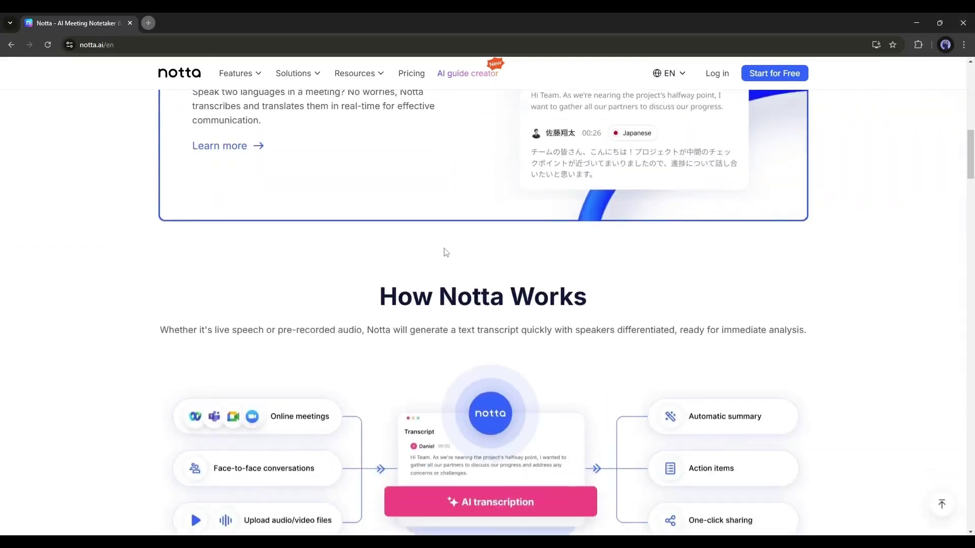
# - Scroll down through the Notta dashboard listing My Records
pyautogui.scroll(-10, 446, 252)
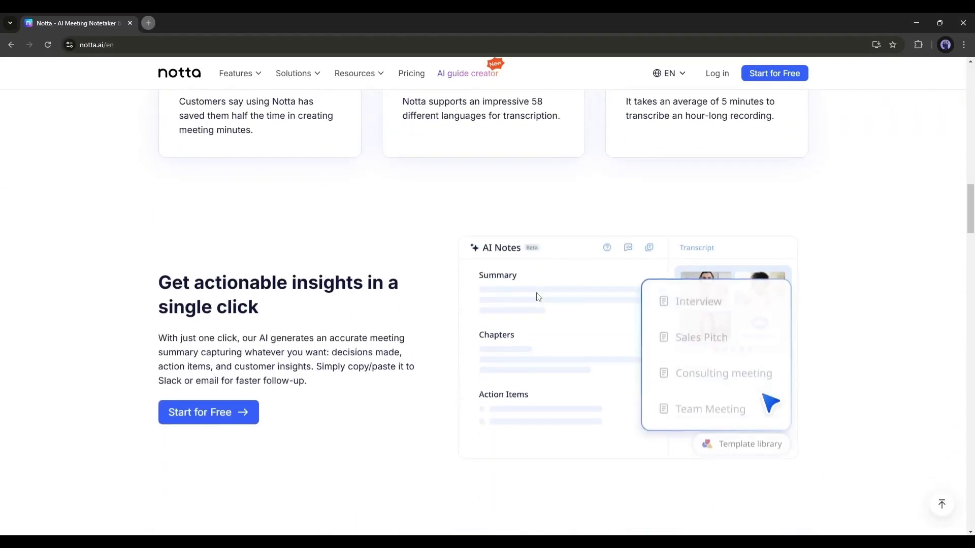
pyautogui.scroll(-7, 538, 297)
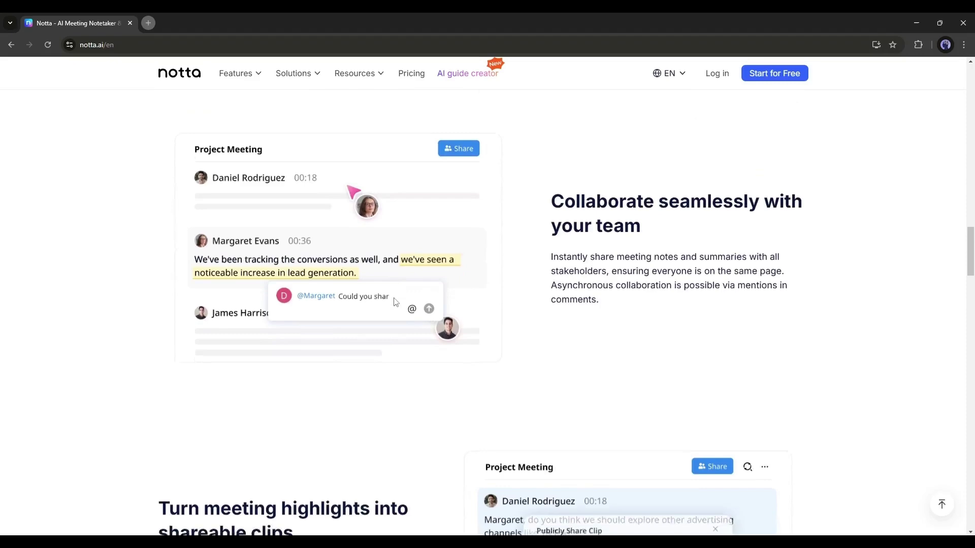
pyautogui.scroll(-2, 406, 299)
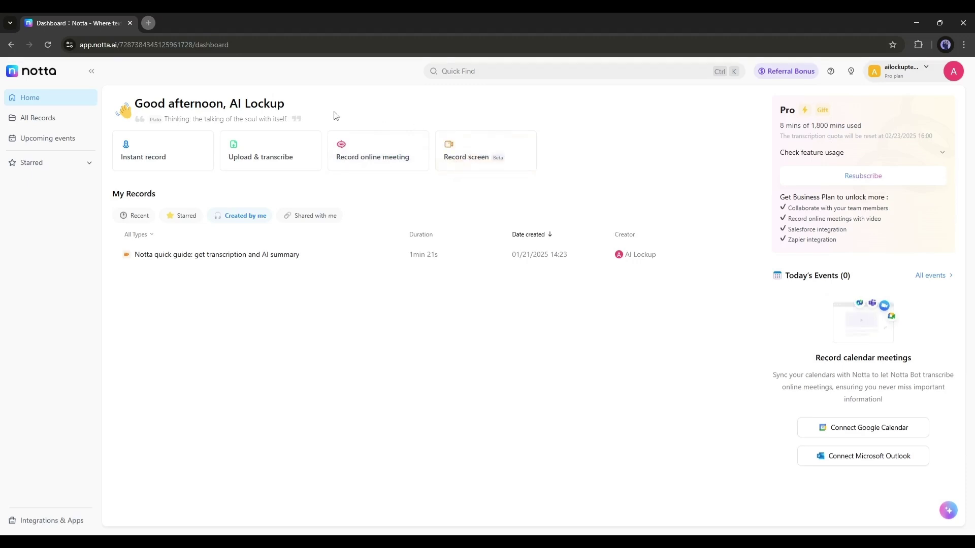
# - In Instant record, try Bilingual, clear the Arabic and English pair, then return to Monolingual
pyautogui.click(175, 155)
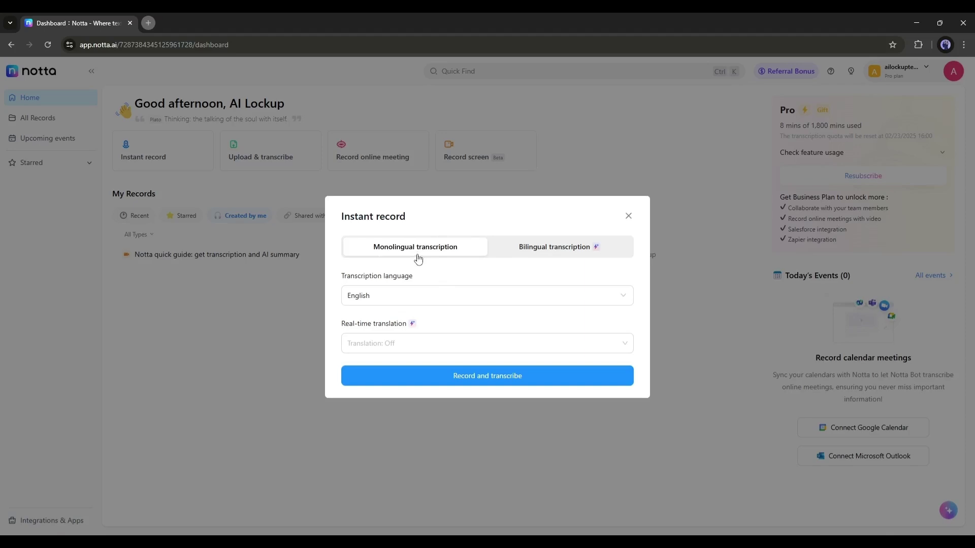
pyautogui.click(505, 252)
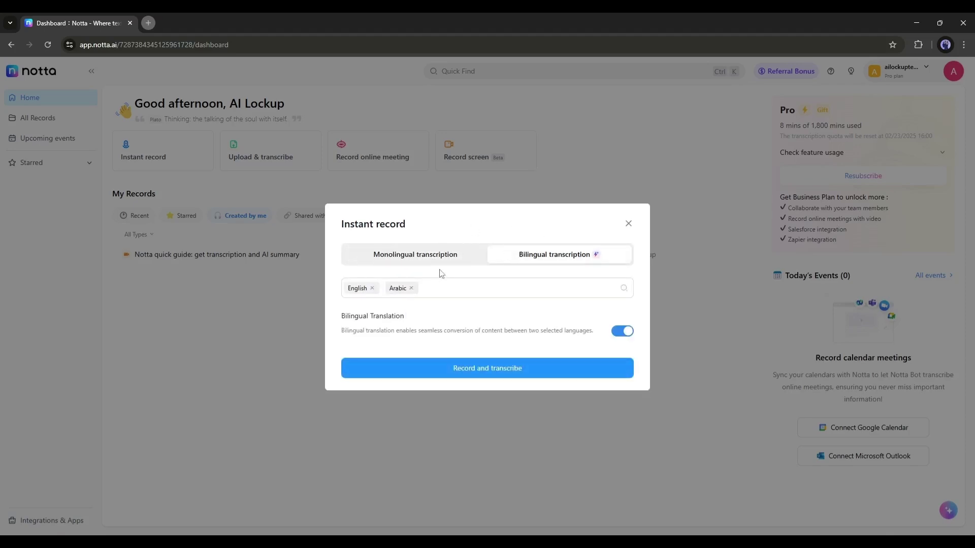
pyautogui.click(412, 288)
pyautogui.click(371, 288)
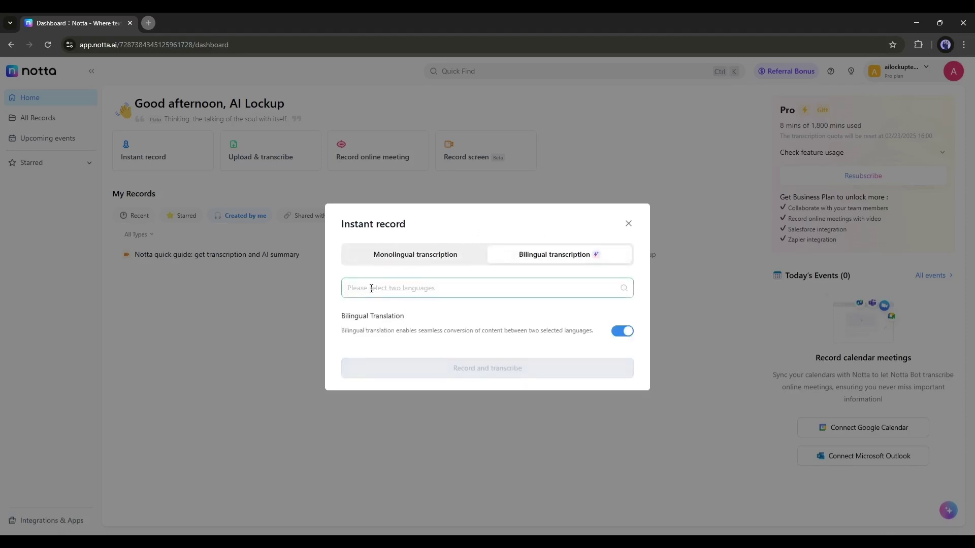
pyautogui.click(399, 257)
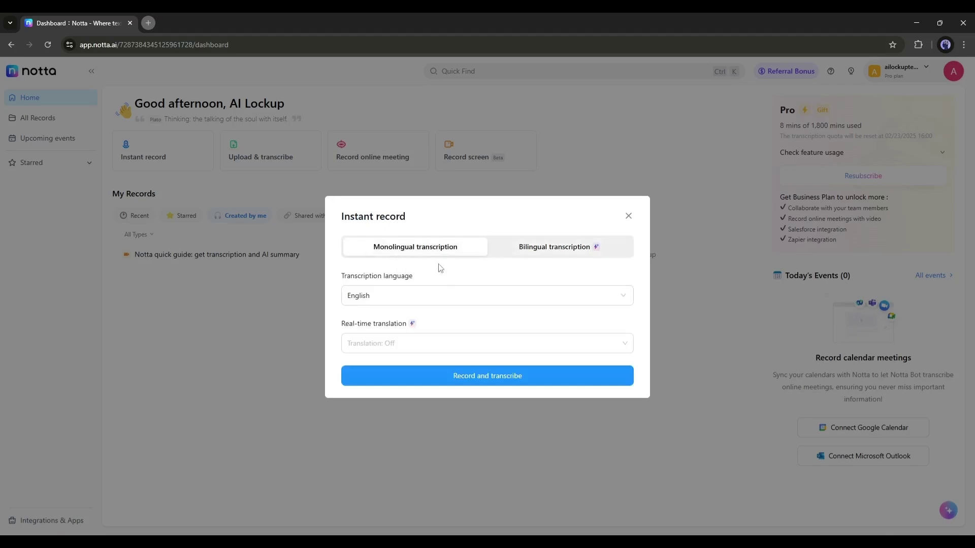
# - Record and transcribe in English with real-time translation into French
pyautogui.click(380, 289)
pyautogui.scroll(-10, 407, 374)
pyautogui.scroll(12, 402, 396)
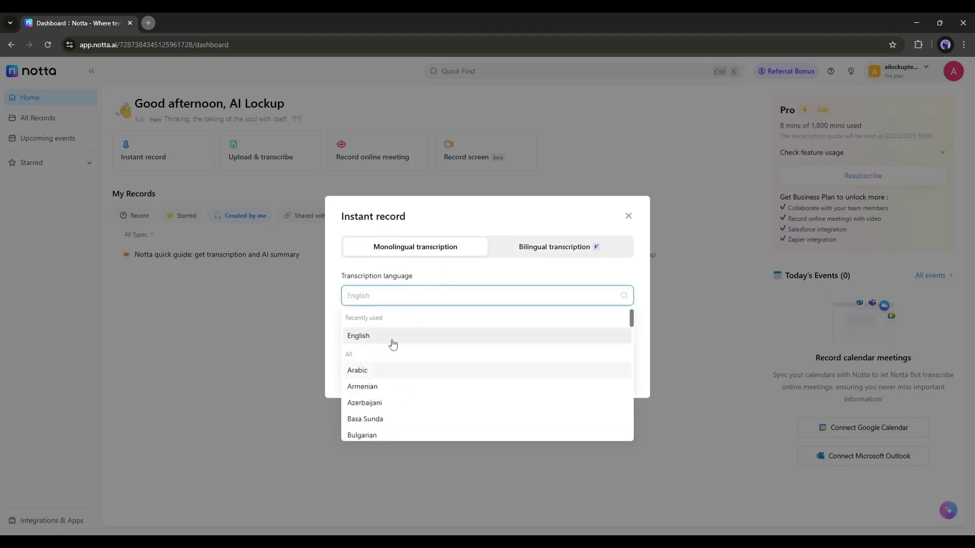
pyautogui.click(392, 338)
pyautogui.moveTo(343, 326); pyautogui.dragTo(407, 325)
pyautogui.click(419, 342)
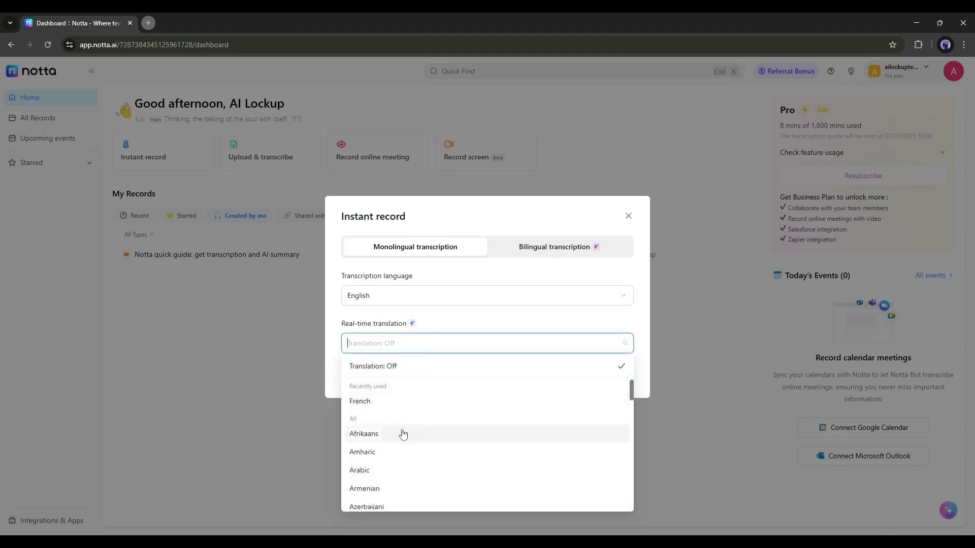
pyautogui.click(394, 401)
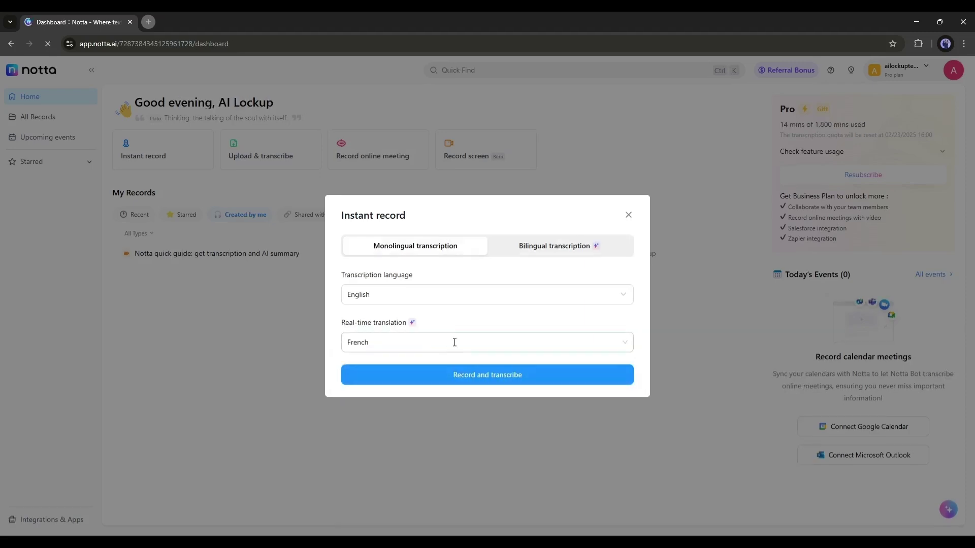
pyautogui.click(493, 376)
# - Switch the transcription to Bilingual with English and French as the language pair
pyautogui.click(512, 247)
pyautogui.click(412, 280)
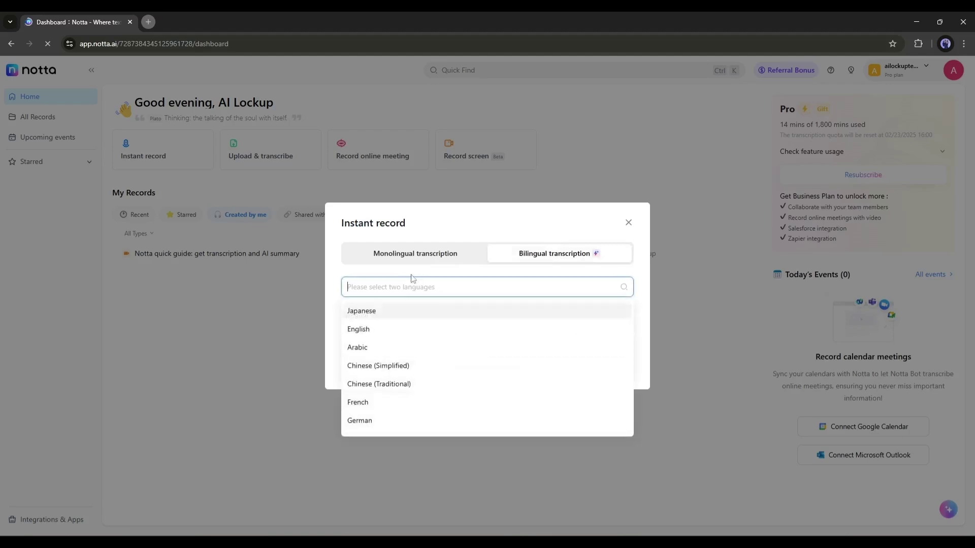
pyautogui.click(370, 330)
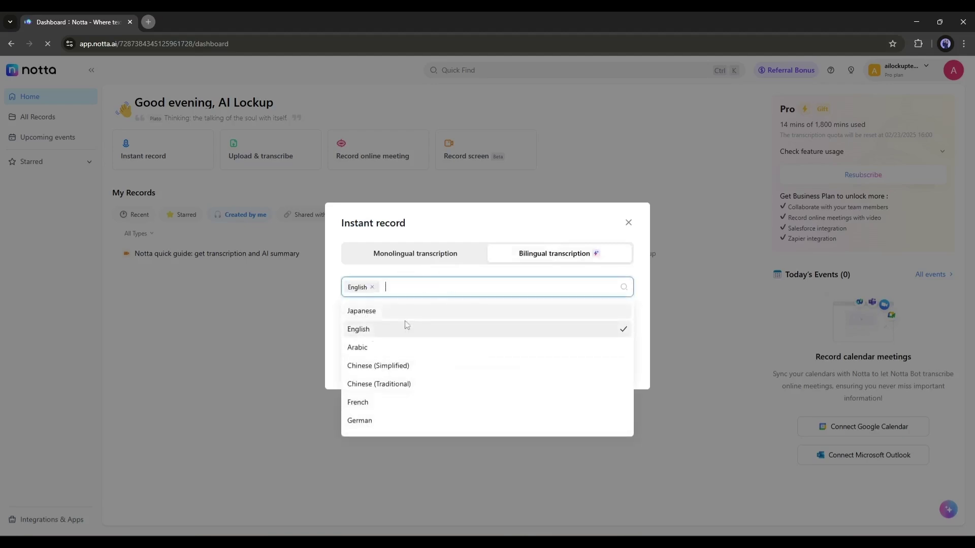
pyautogui.scroll(-2, 382, 355)
pyautogui.scroll(1, 381, 358)
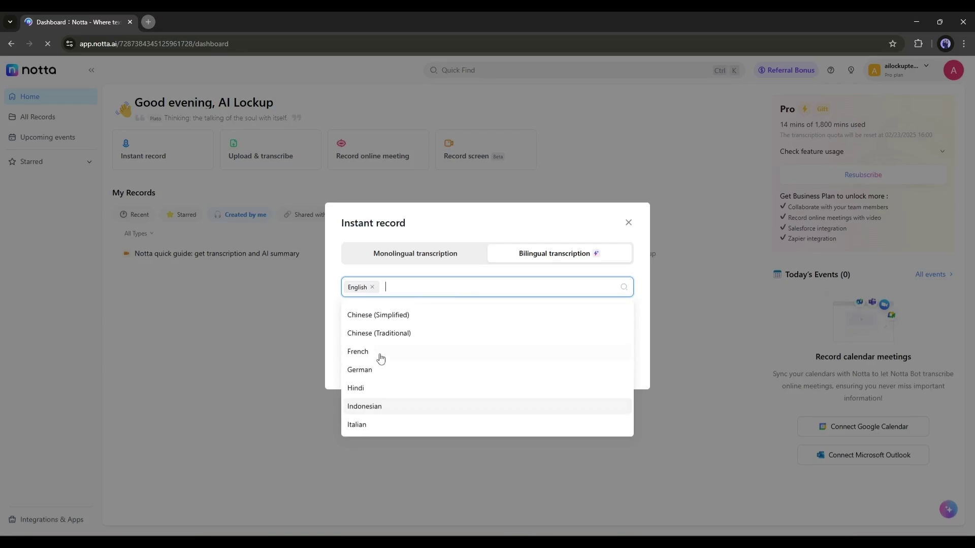
pyautogui.click(379, 355)
pyautogui.moveTo(441, 303); pyautogui.dragTo(401, 313)
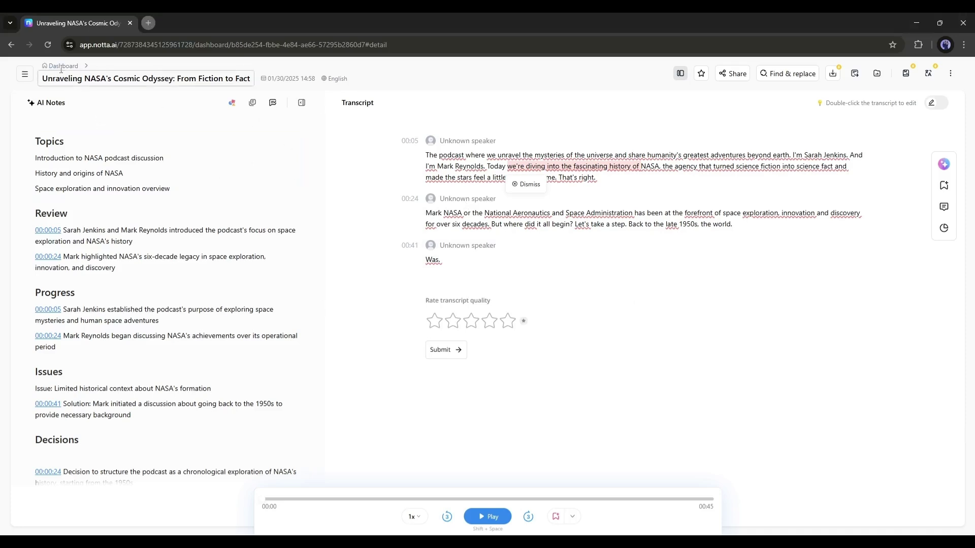
# - Start Upload & transcribe from the dashboard and allow the site's notifications
pyautogui.click(62, 67)
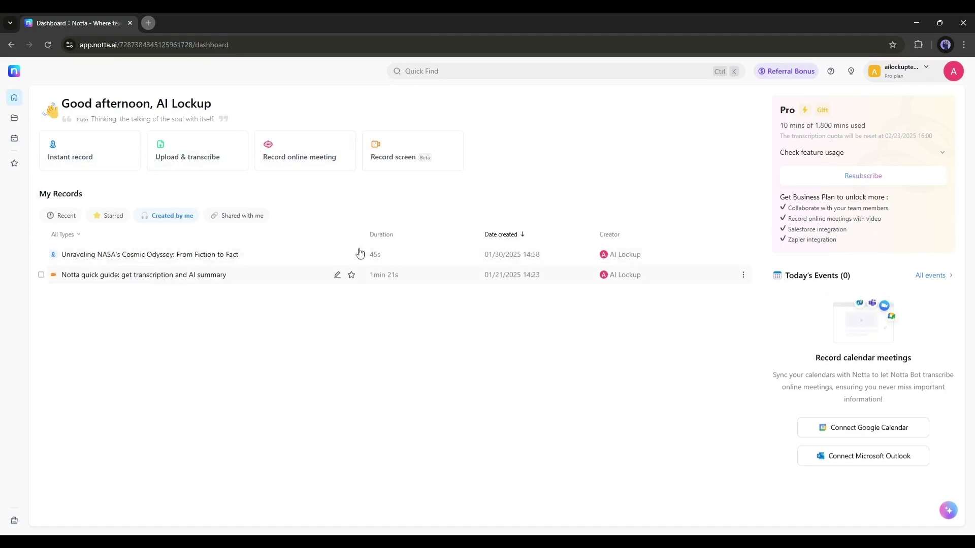
pyautogui.click(211, 161)
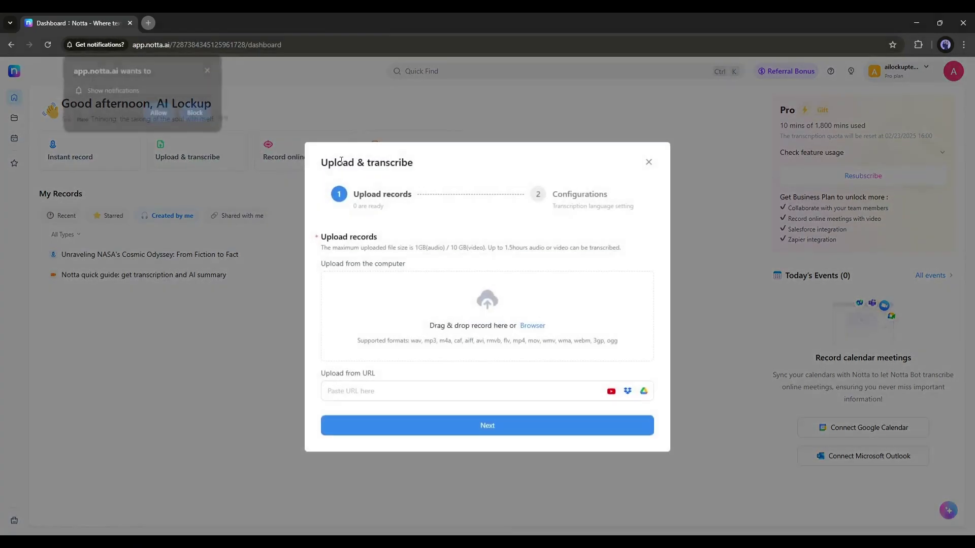
pyautogui.click(160, 113)
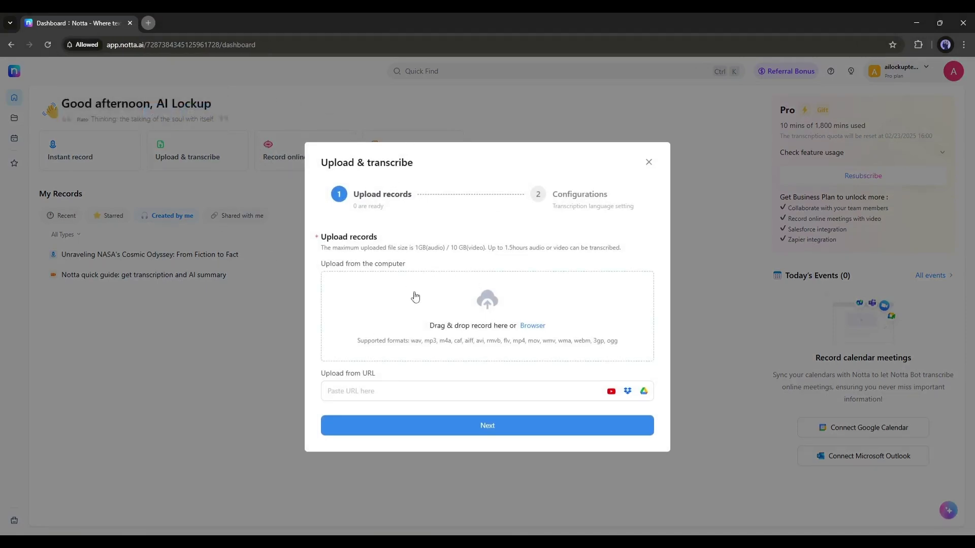
# - Add bc9b5_250106091221.mp4 from the computer to the upload and continue to its settings
pyautogui.click(420, 391)
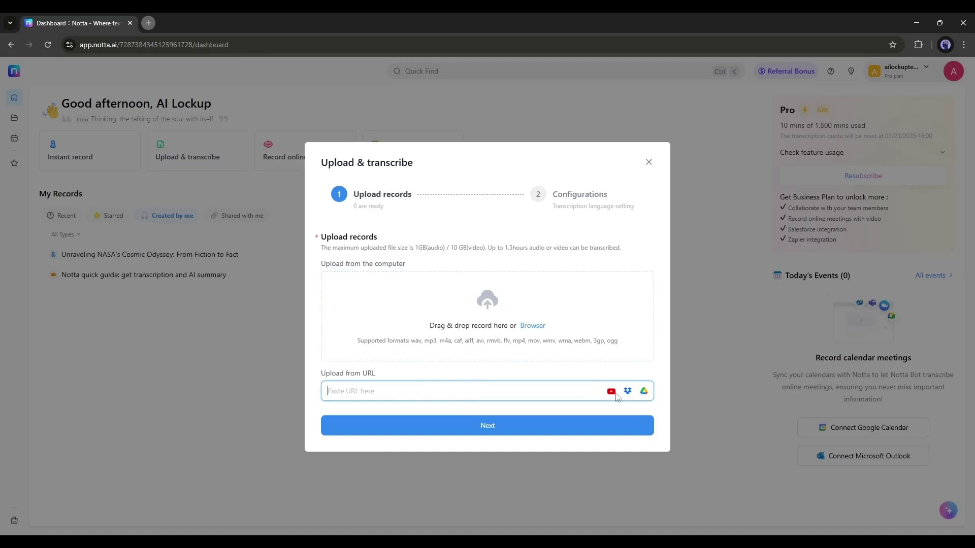
pyautogui.click(481, 304)
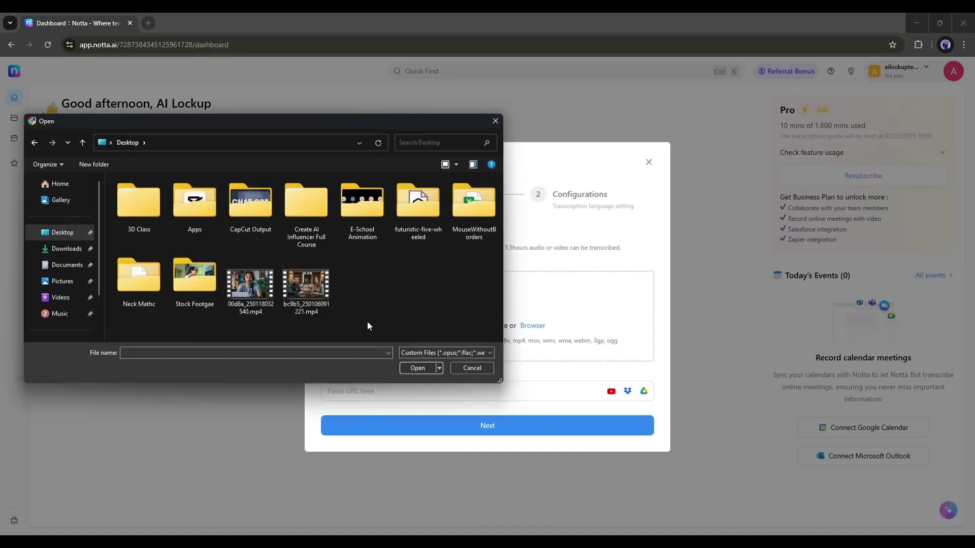
pyautogui.doubleClick(324, 292)
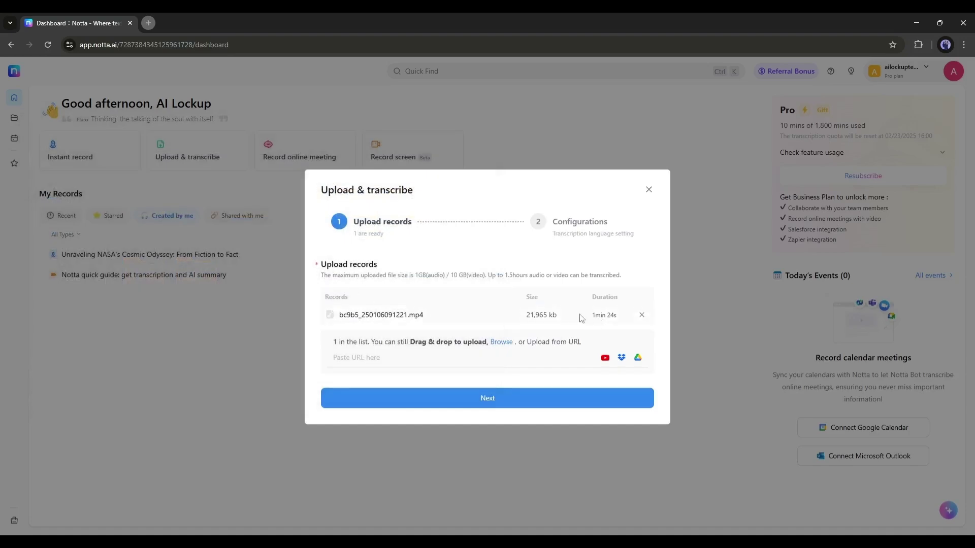
pyautogui.click(487, 401)
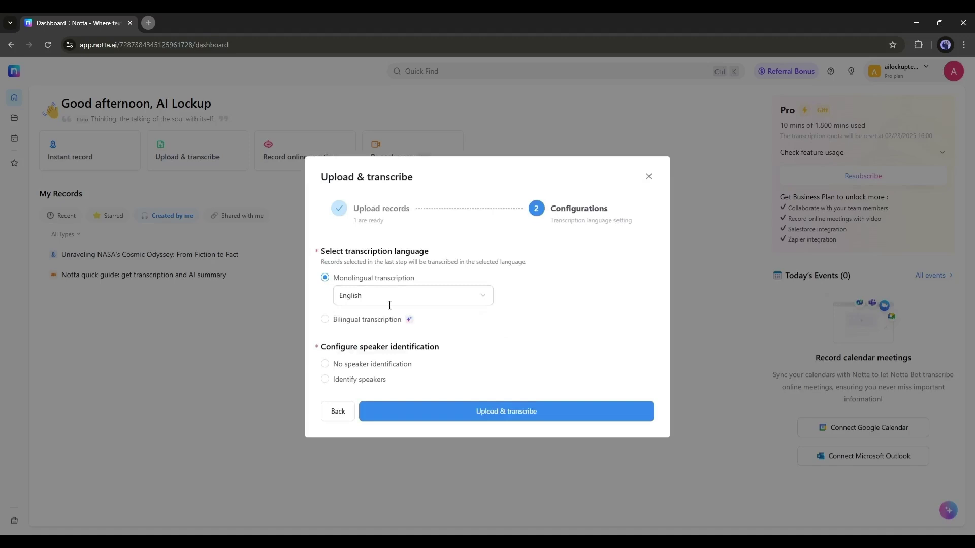
# - Upload the video for Monolingual English transcription, identifying speakers as a Two-person meeting (2)
pyautogui.click(325, 319)
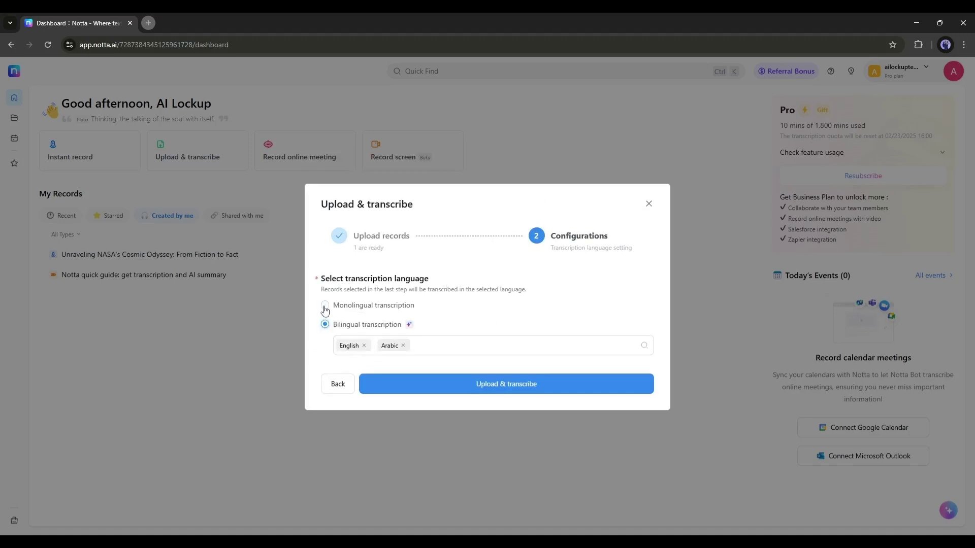
pyautogui.click(325, 306)
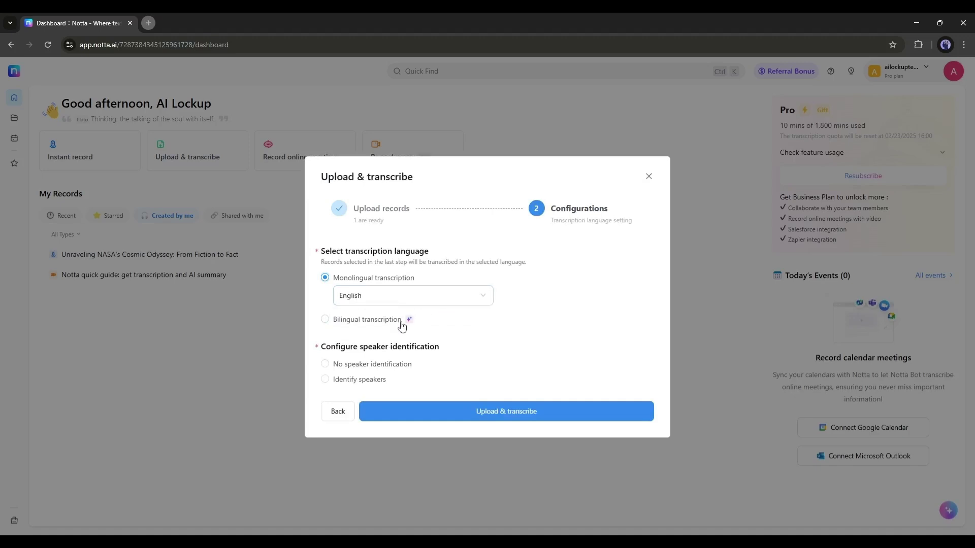
pyautogui.click(325, 379)
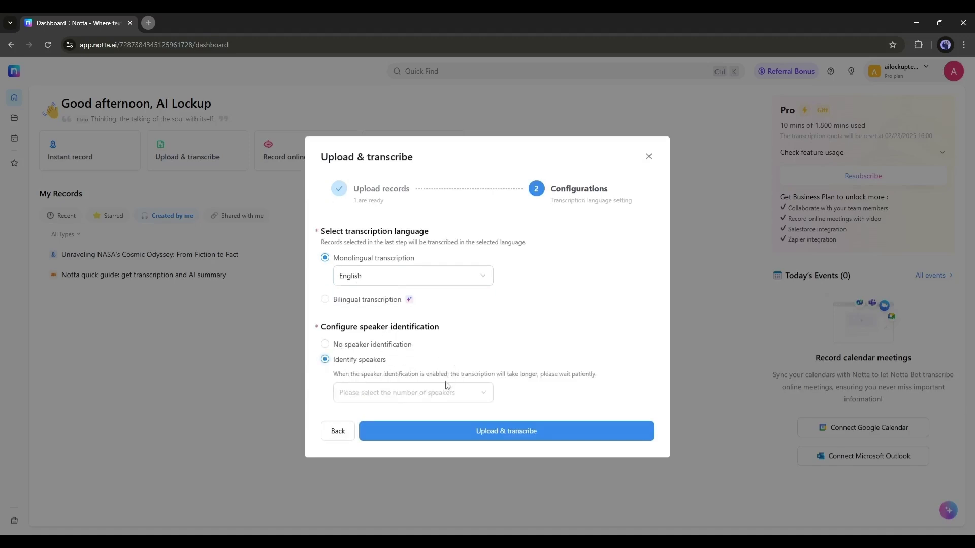
pyautogui.click(476, 398)
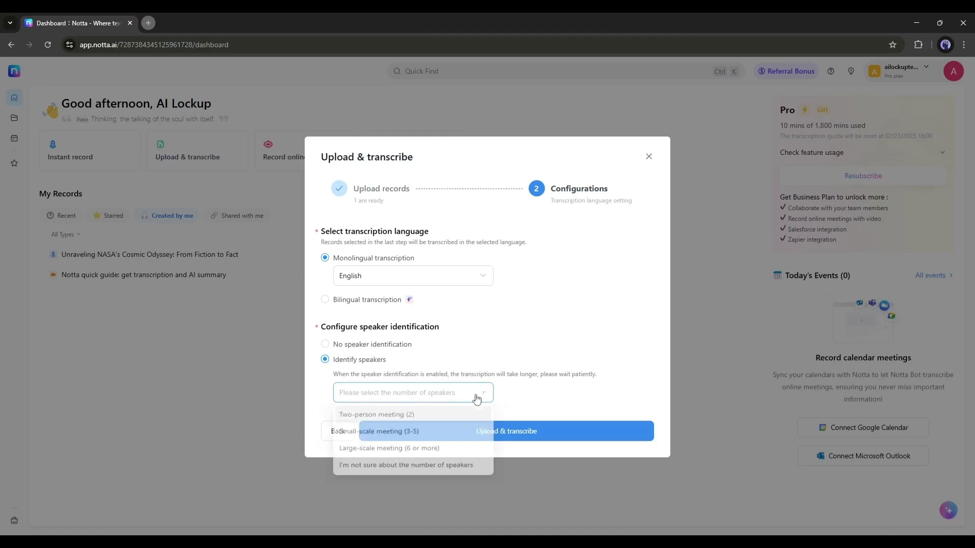
pyautogui.click(361, 417)
pyautogui.click(500, 433)
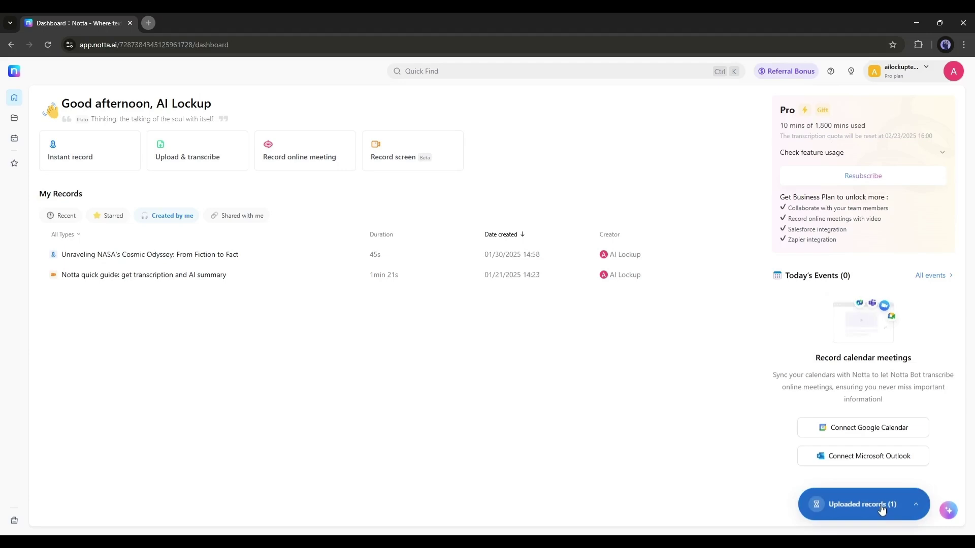
# - Open the uploaded Product Marketingn Mettings record and scroll through its 42:40 transcript
pyautogui.click(859, 513)
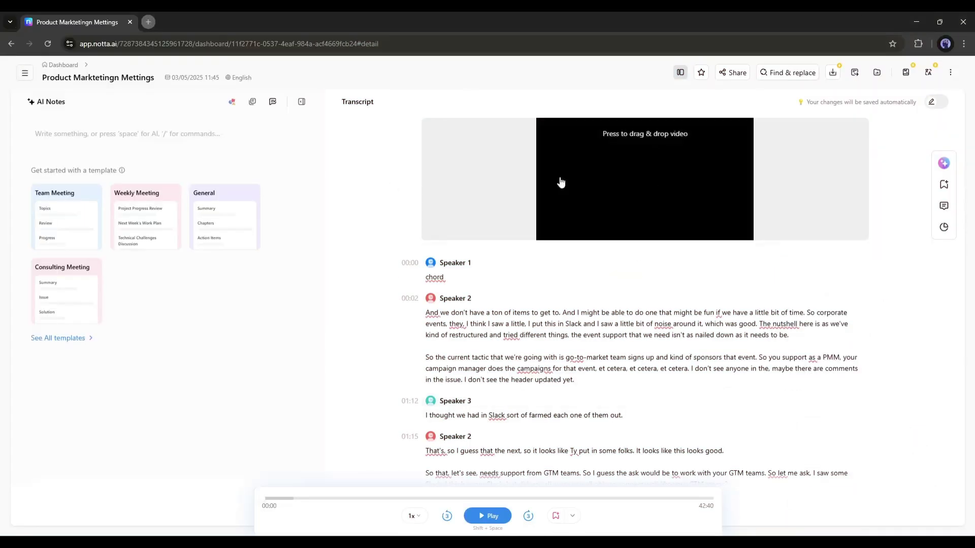
pyautogui.scroll(-5, 529, 289)
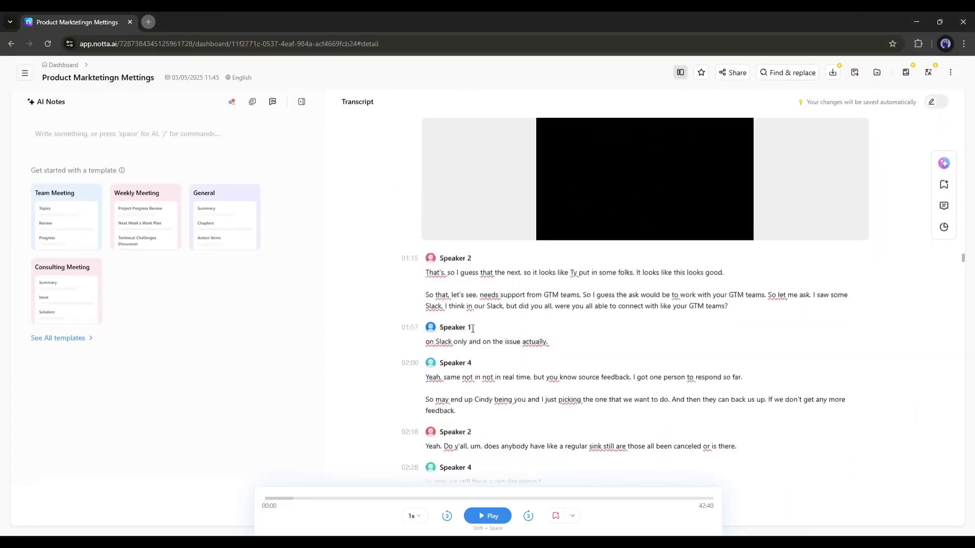
pyautogui.scroll(-2, 496, 332)
pyautogui.scroll(-2, 553, 339)
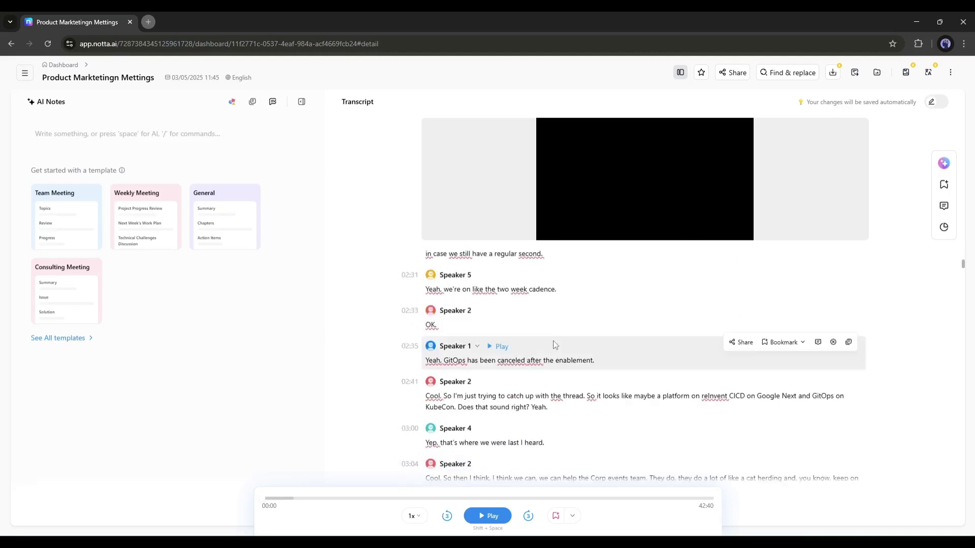
pyautogui.scroll(-4, 529, 359)
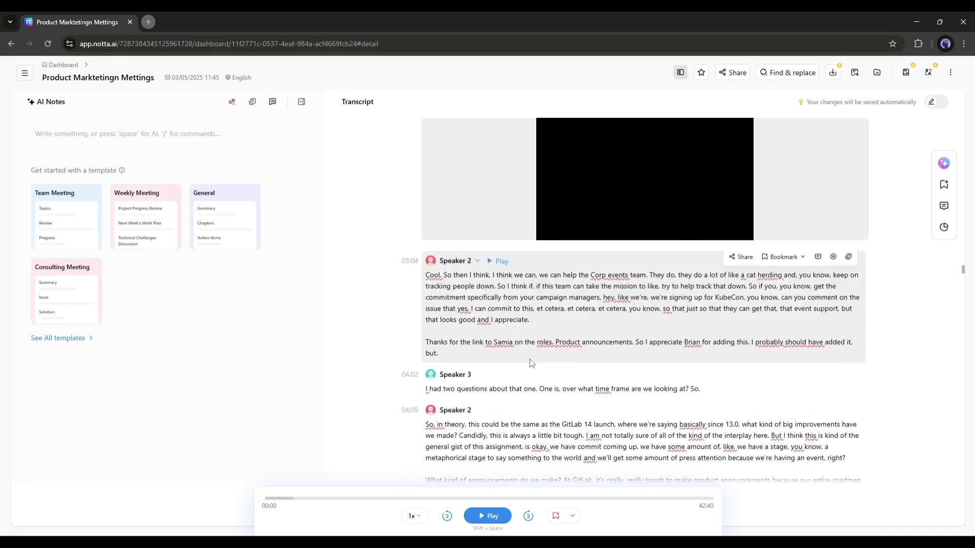
pyautogui.scroll(-3, 531, 361)
pyautogui.scroll(-6, 530, 361)
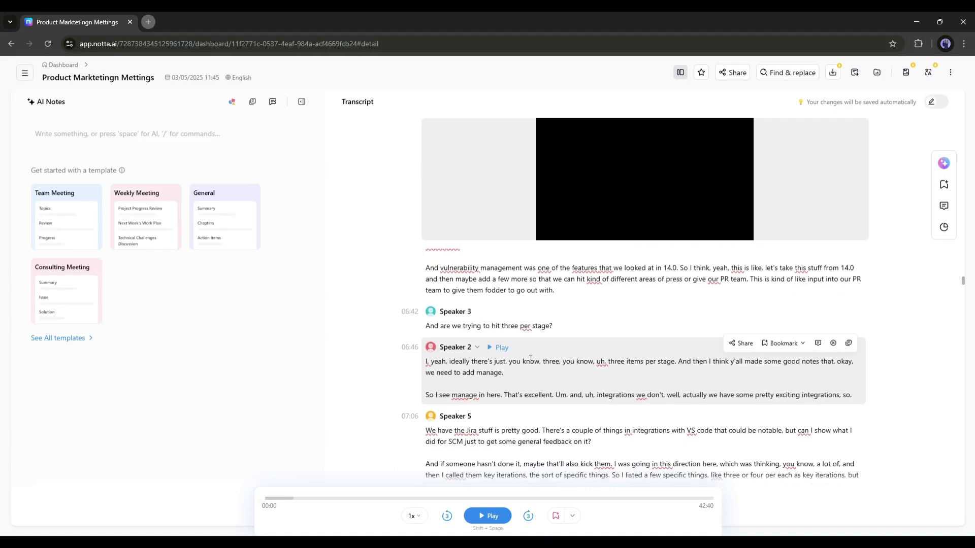
pyautogui.scroll(-4, 531, 361)
pyautogui.scroll(-5, 530, 361)
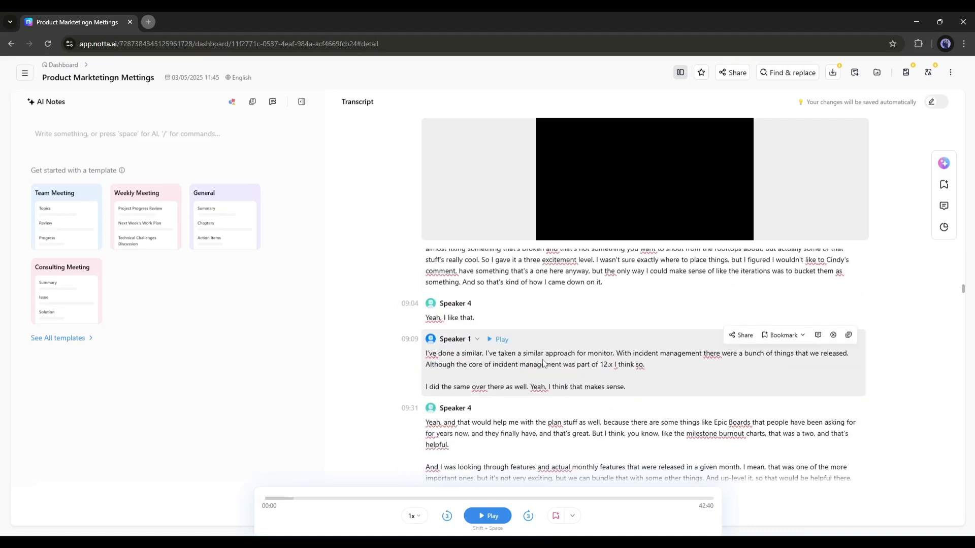
pyautogui.scroll(-8, 543, 363)
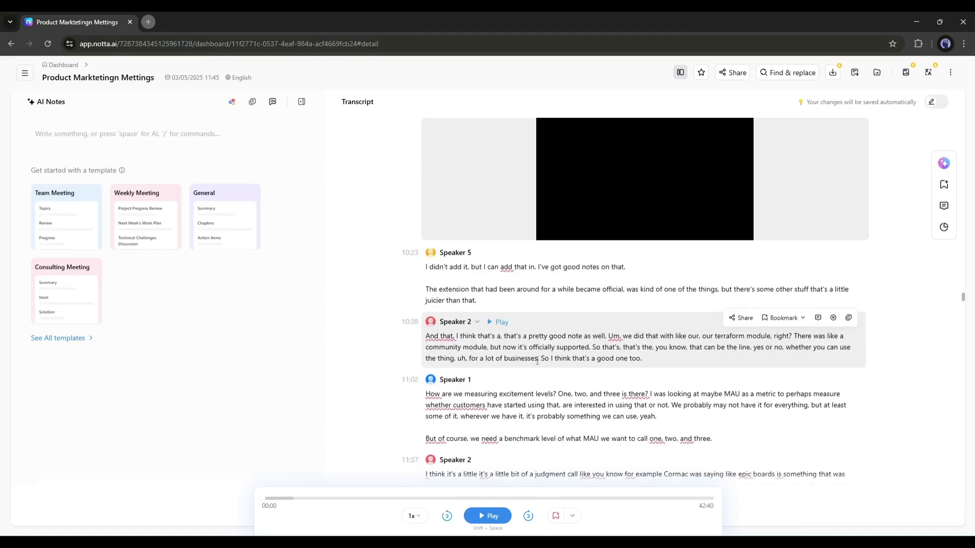
pyautogui.scroll(-8, 537, 361)
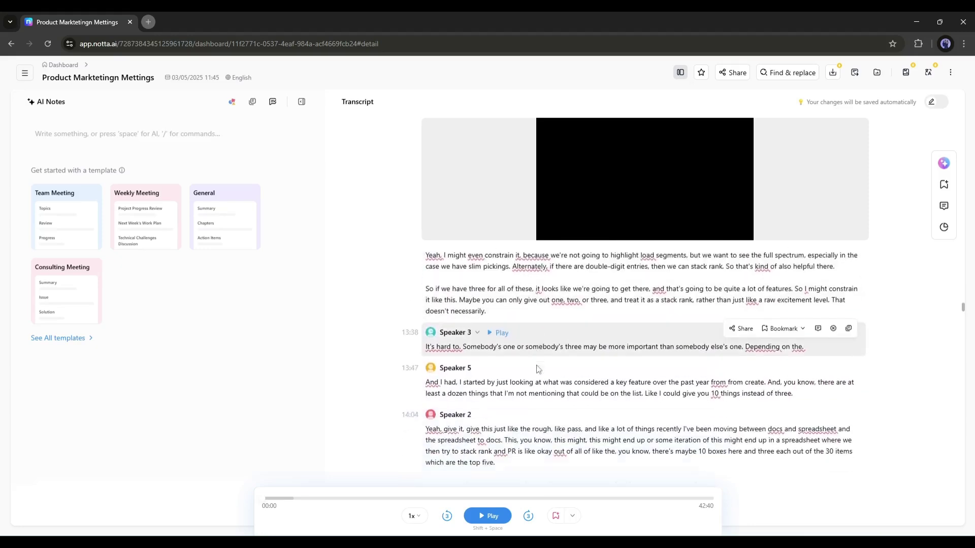
pyautogui.scroll(-4, 537, 366)
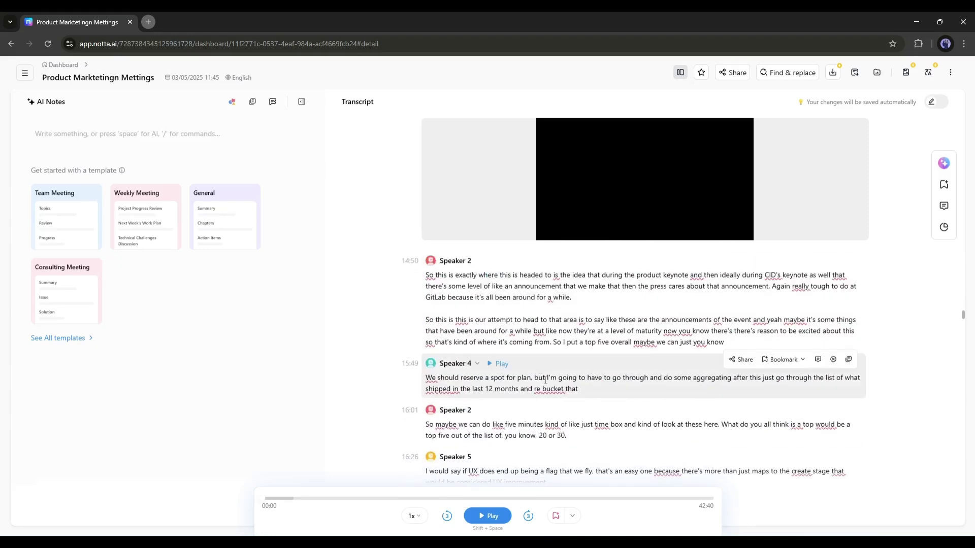
pyautogui.scroll(-2, 546, 379)
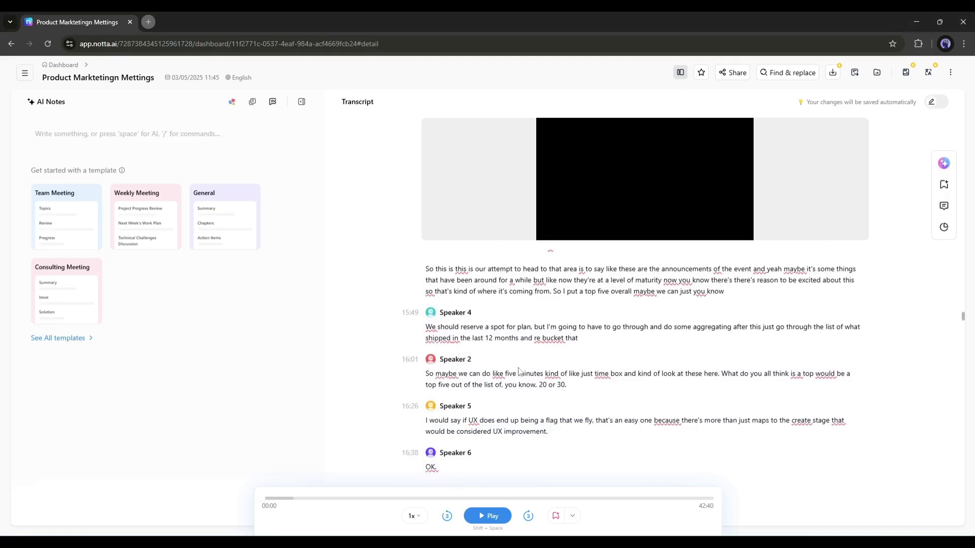
pyautogui.scroll(-3, 676, 383)
pyautogui.scroll(15, 676, 384)
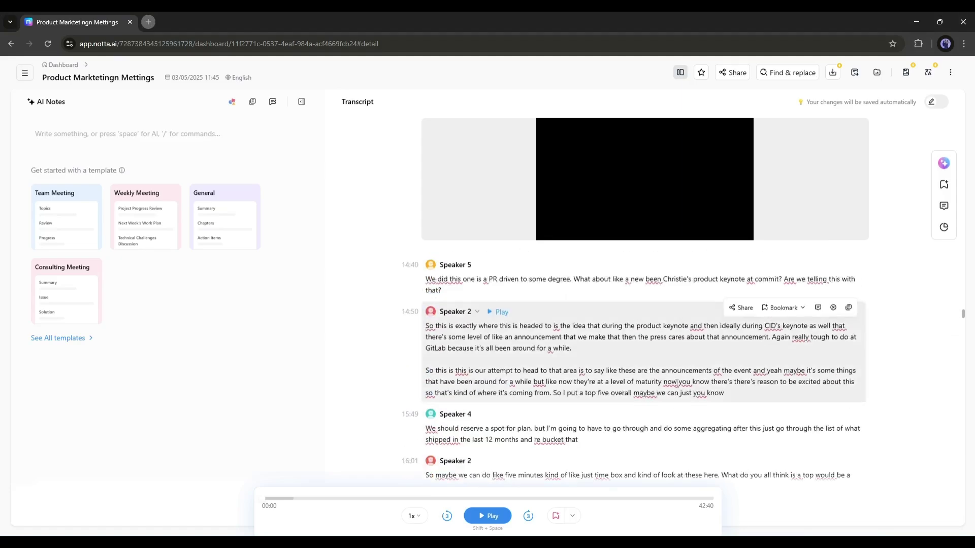
pyautogui.scroll(15, 670, 380)
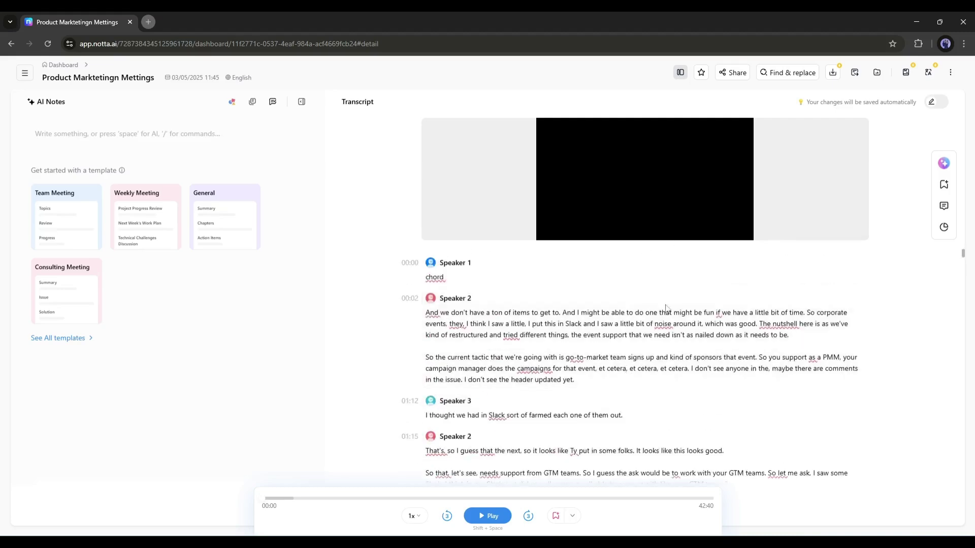
# - Open the AI Chat panel beside the transcript and scroll through its meeting summary
pyautogui.click(945, 164)
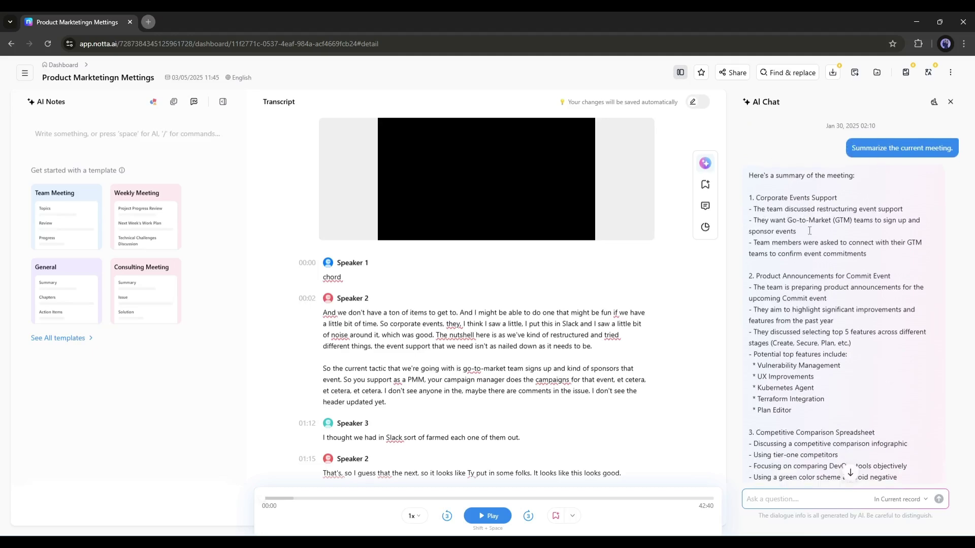
pyautogui.scroll(-2, 807, 231)
pyautogui.scroll(-1, 814, 242)
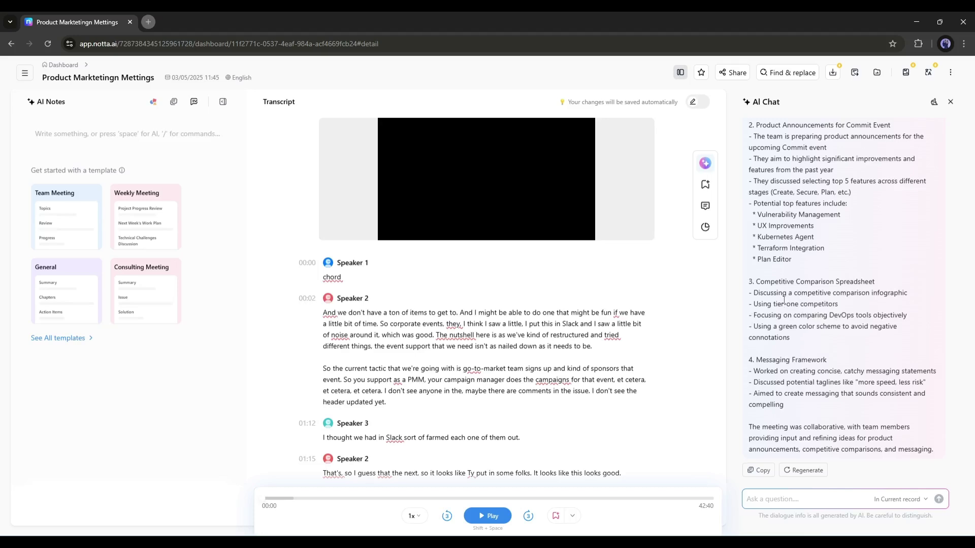
pyautogui.scroll(3, 783, 300)
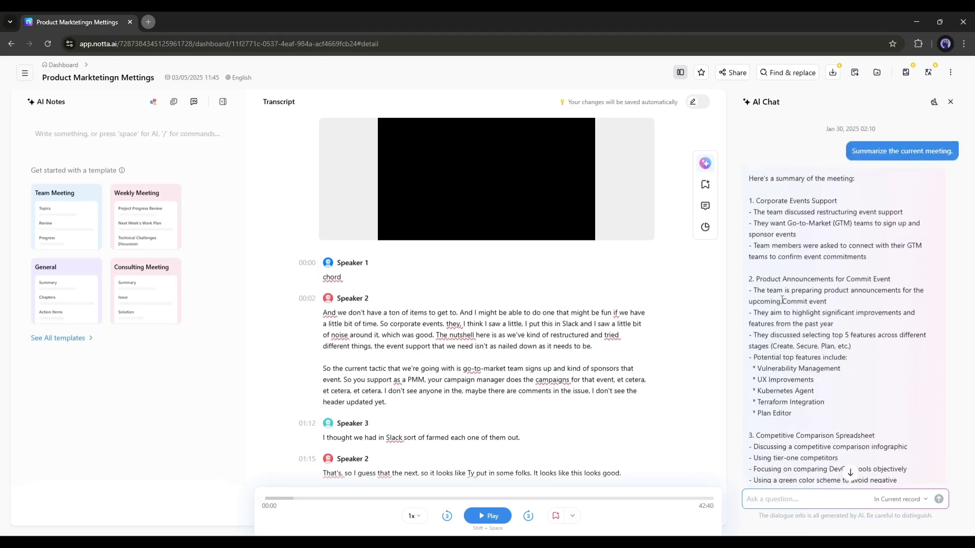
pyautogui.scroll(-3, 780, 300)
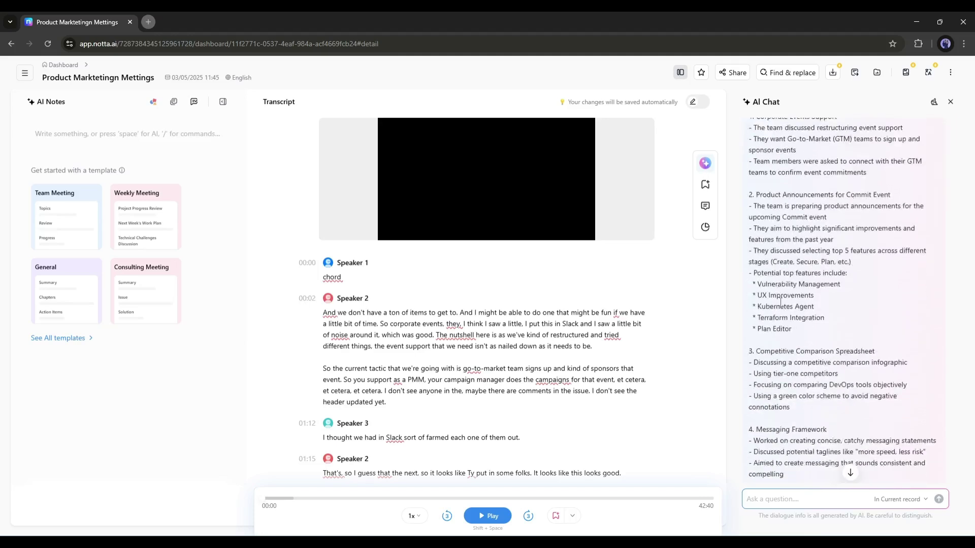
pyautogui.scroll(-1, 672, 312)
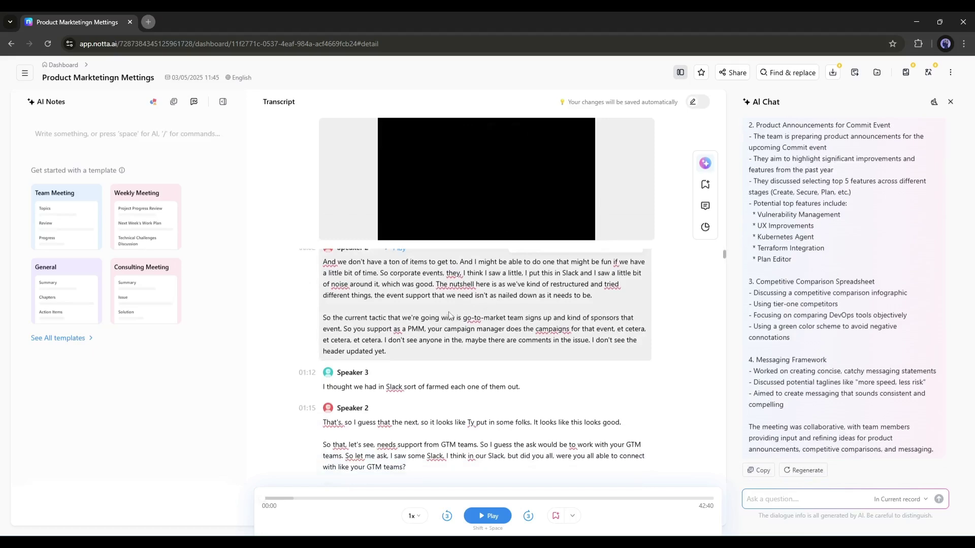
pyautogui.scroll(1, 454, 316)
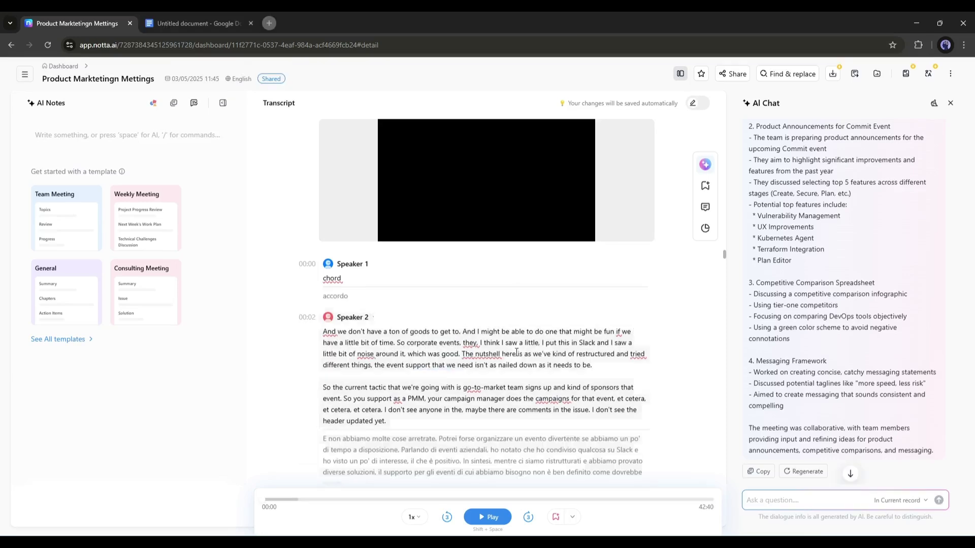
# - Reopen the AI Chat and run the 'Summarize the current meeting.' prompt
pyautogui.click(706, 165)
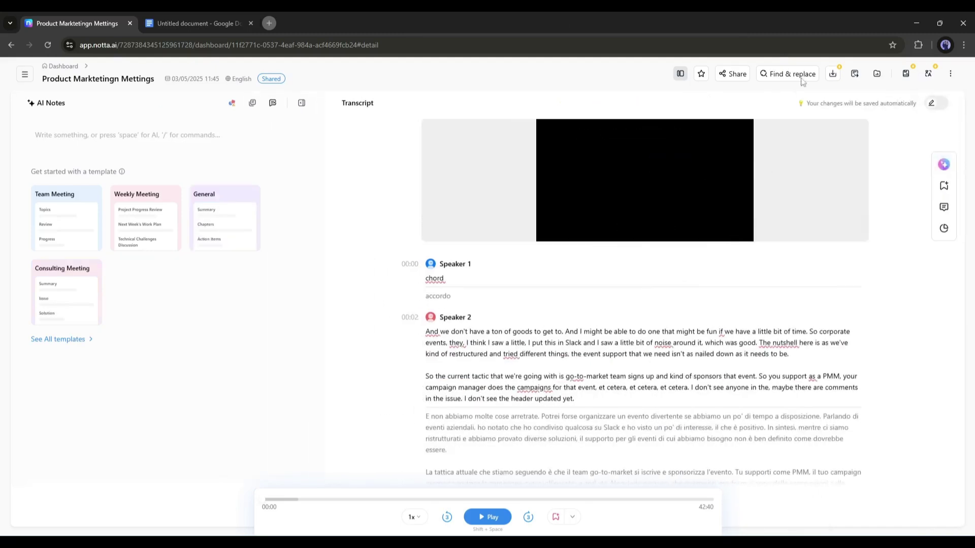
pyautogui.click(941, 164)
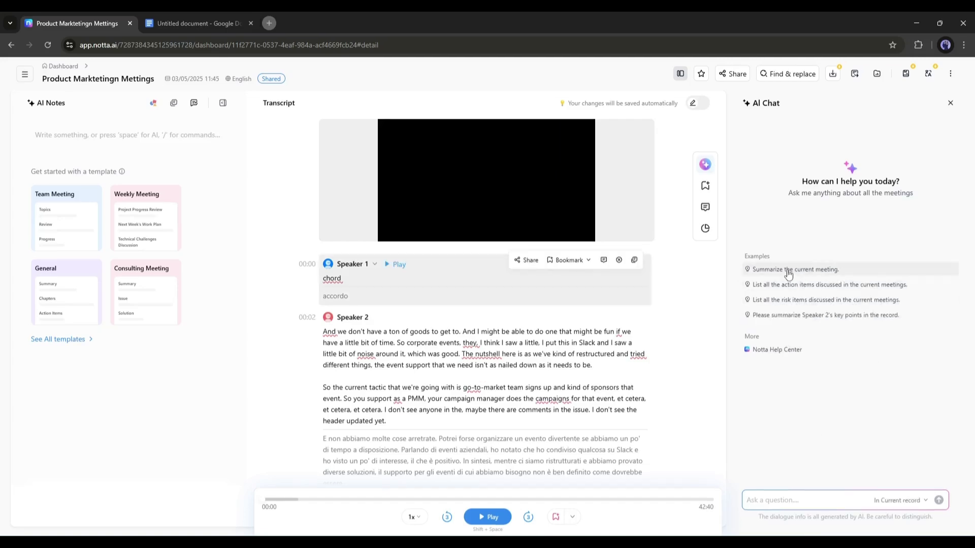
pyautogui.click(789, 273)
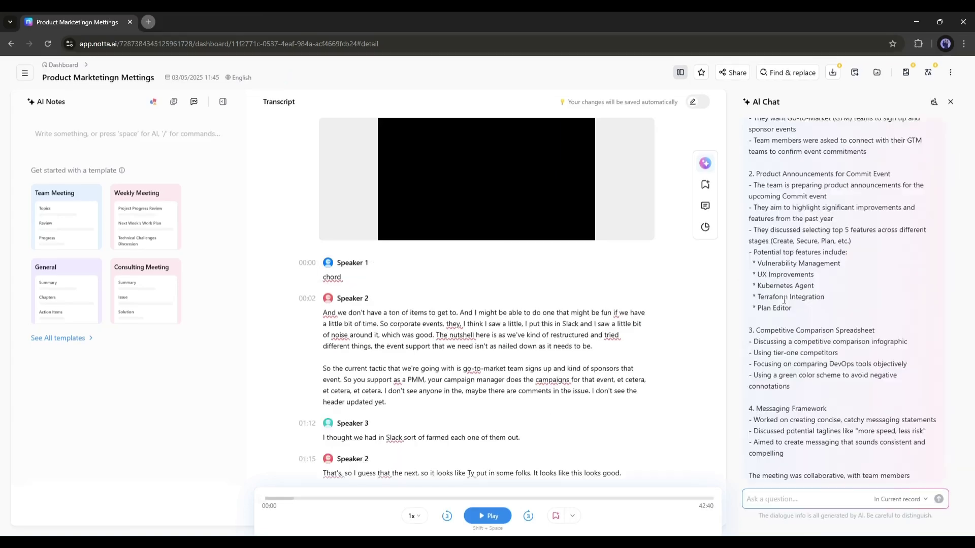
pyautogui.scroll(2, 784, 300)
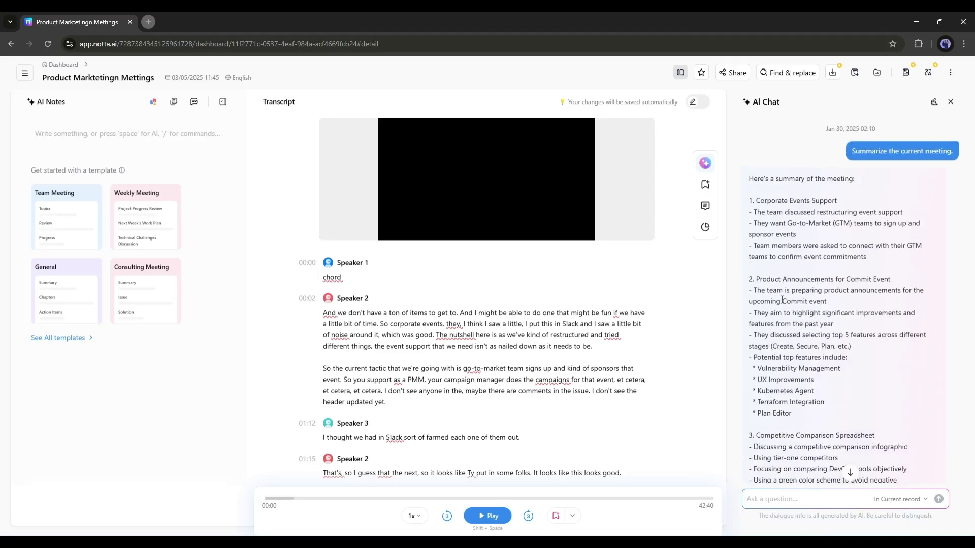
# - Turn on transcript editing, place the cursor after Speaker 2's paragraph, and open Find & replace
pyautogui.scroll(-3, 782, 300)
pyautogui.scroll(-1, 430, 307)
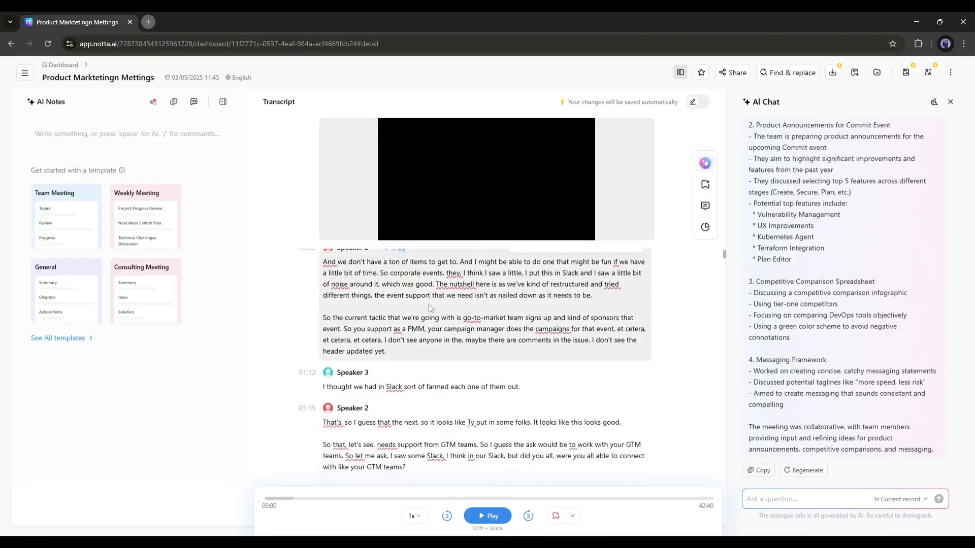
pyautogui.scroll(1, 455, 315)
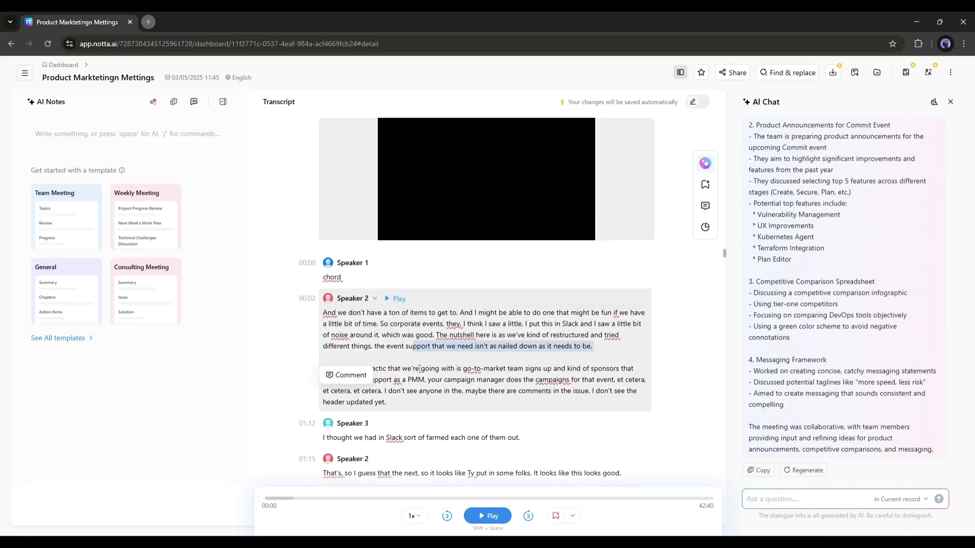
pyautogui.click(514, 380)
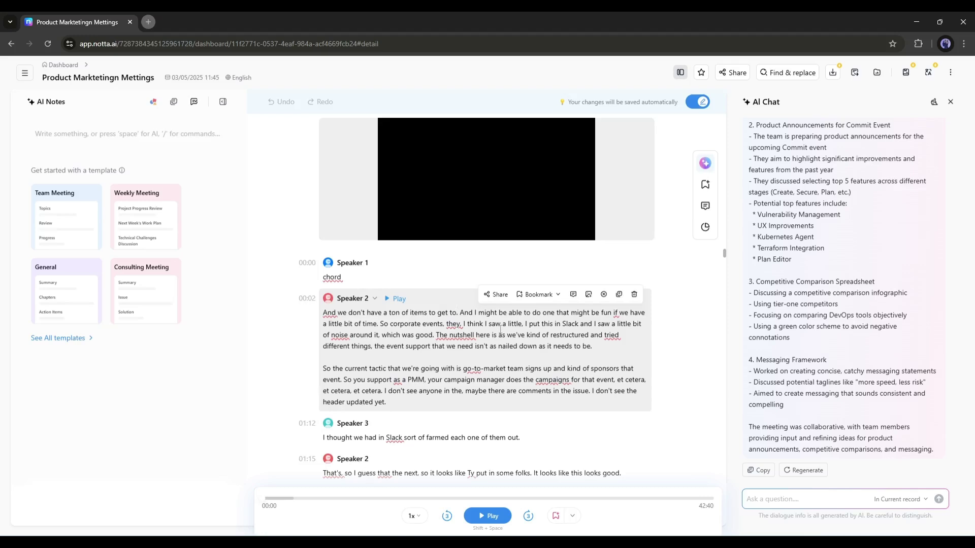
pyautogui.click(409, 403)
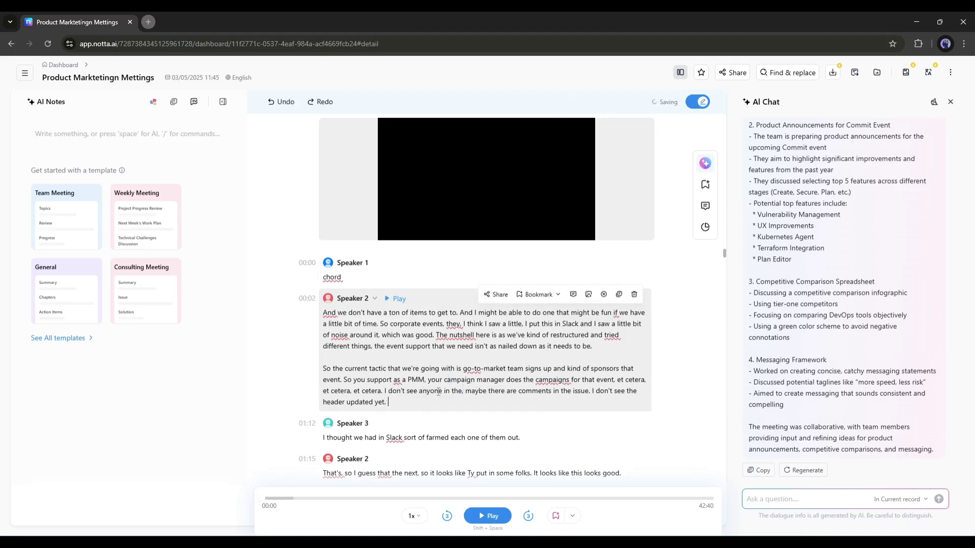
pyautogui.click(787, 72)
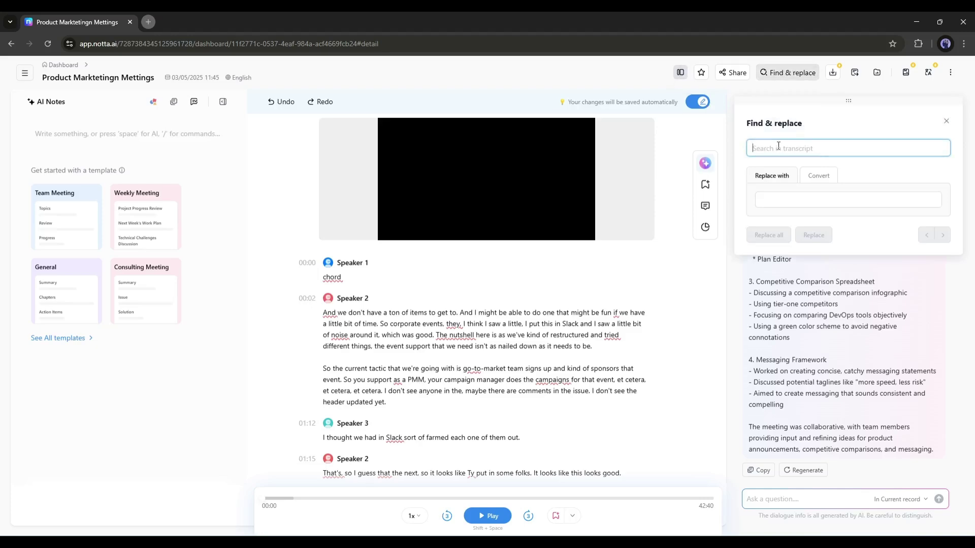
# - Replace 'Items' with 'goods' in the transcript
pyautogui.write('Items')
pyautogui.click(848, 199)
pyautogui.write('goods')
pyautogui.scroll(-15, 534, 351)
pyautogui.scroll(13, 552, 315)
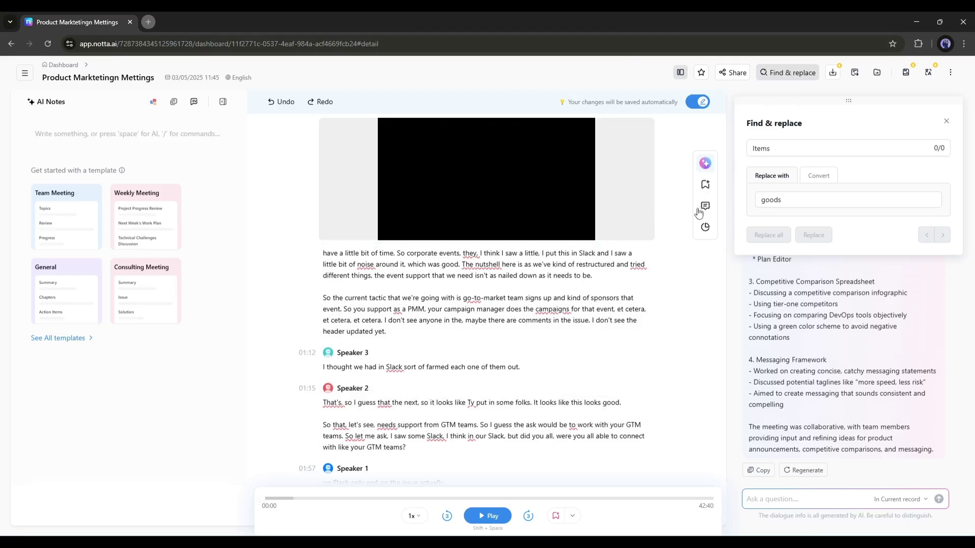
# - Translate the transcript into Italian so translations appear beneath each paragraph
pyautogui.click(928, 72)
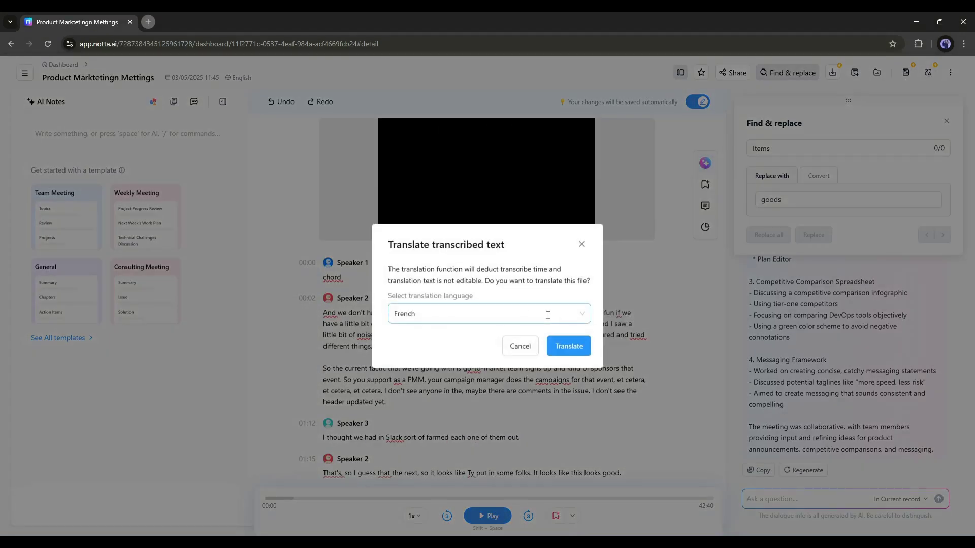
pyautogui.click(568, 346)
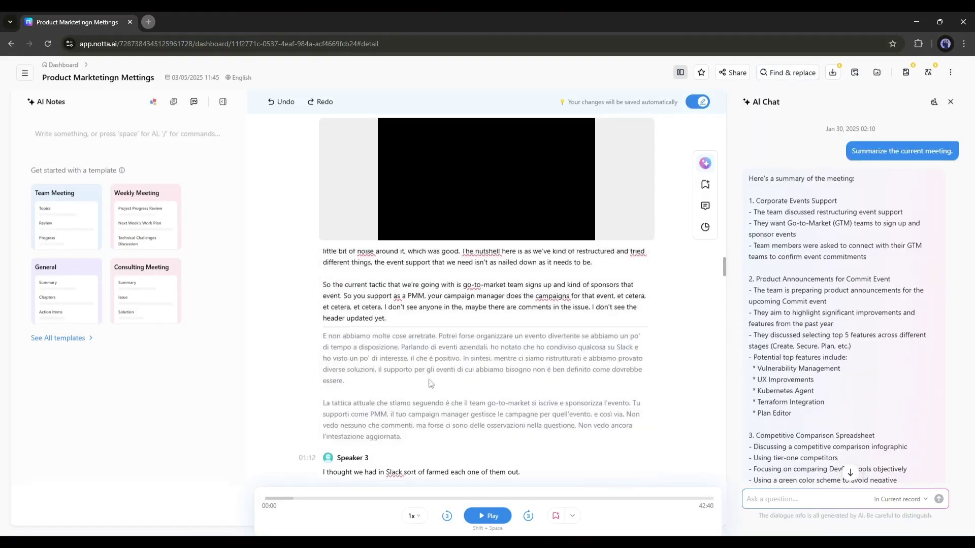
pyautogui.scroll(-5, 411, 386)
pyautogui.scroll(10, 423, 401)
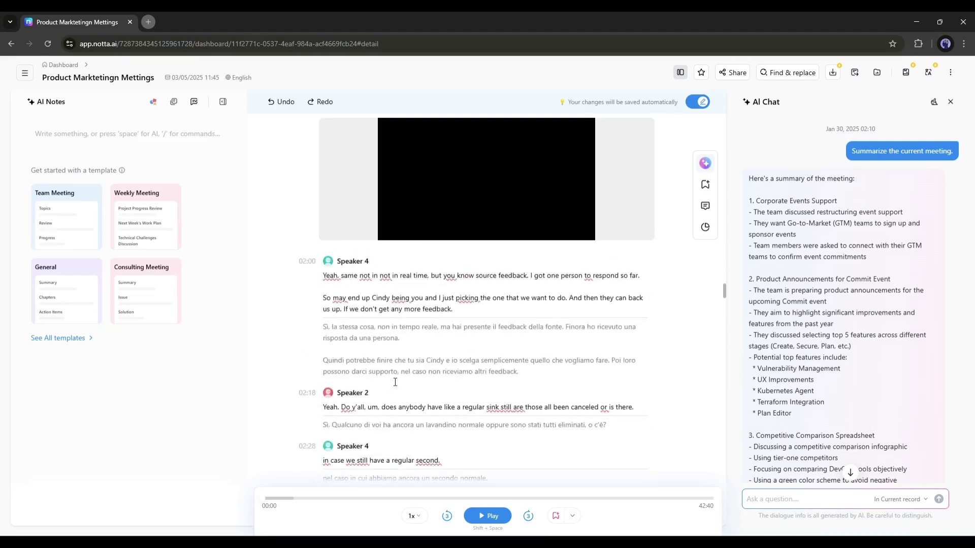
# - Turn on public sharing for the record and copy its never-expiring share link
pyautogui.click(735, 72)
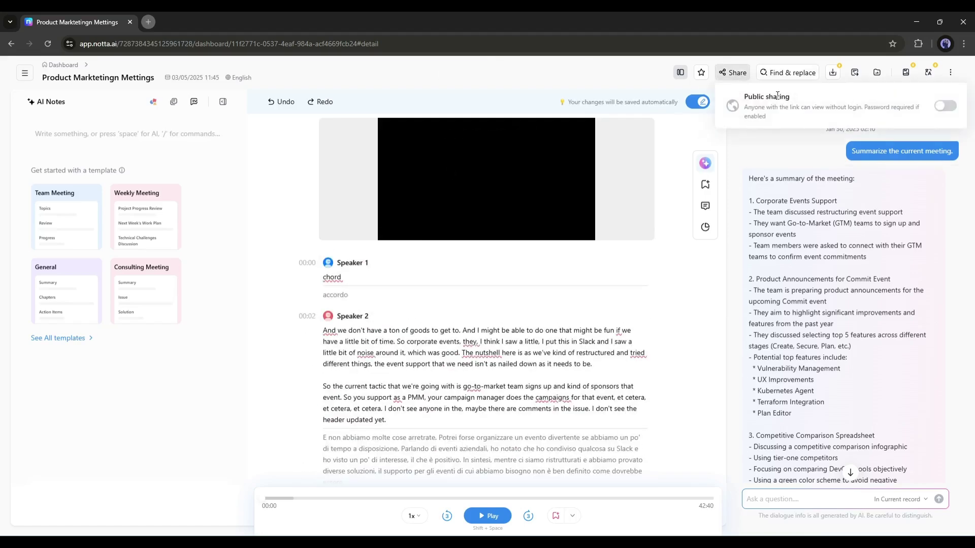
pyautogui.click(939, 105)
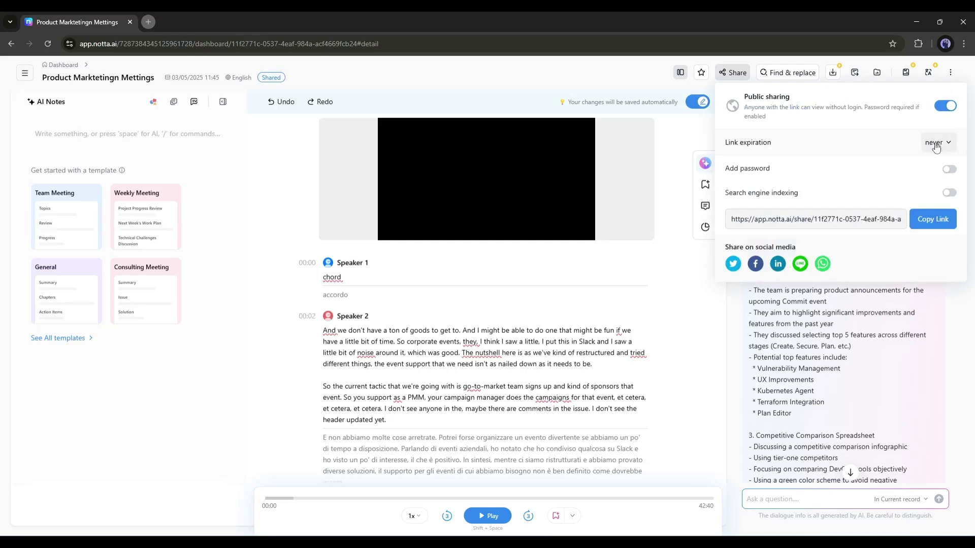
pyautogui.click(925, 220)
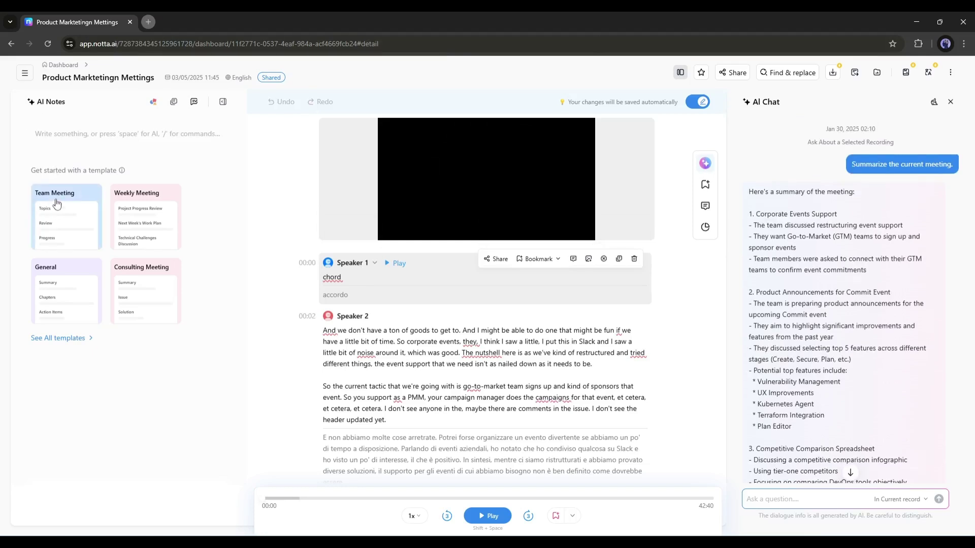
# - Try the slash command in the empty AI notes to bring up templates, then dismiss it
pyautogui.click(87, 144)
pyautogui.write('/')
pyautogui.click(96, 316)
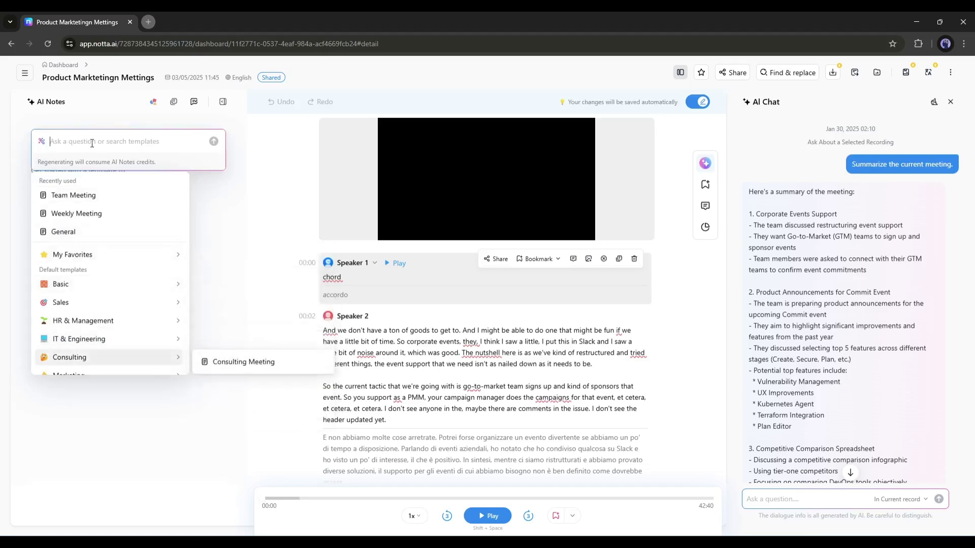
pyautogui.click(247, 148)
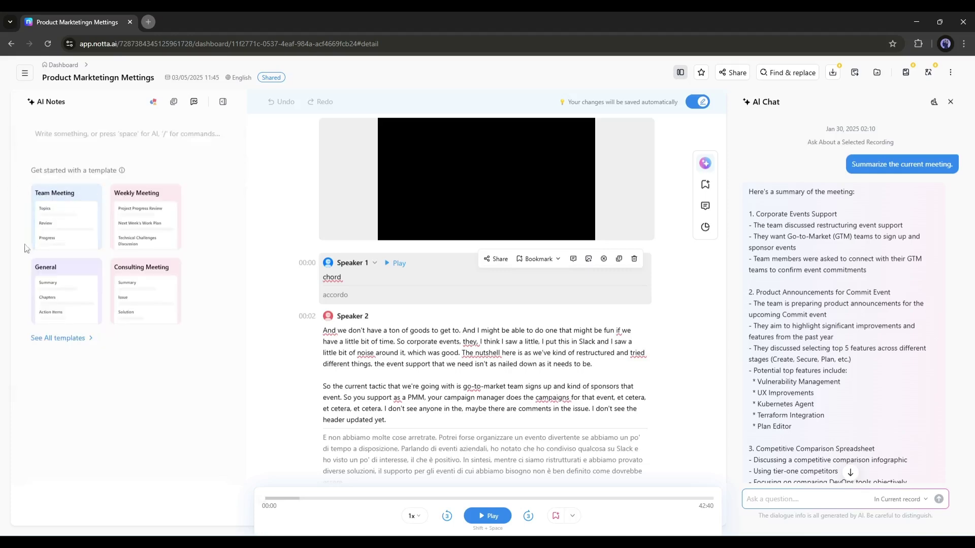
# - Apply the IT & Engineering Weekly Meeting template from the full template library
pyautogui.click(66, 339)
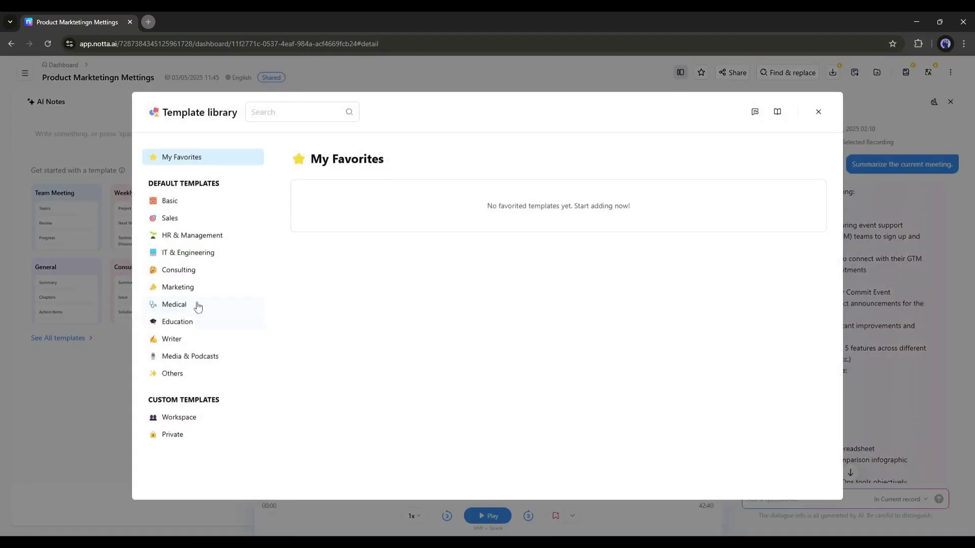
pyautogui.click(187, 204)
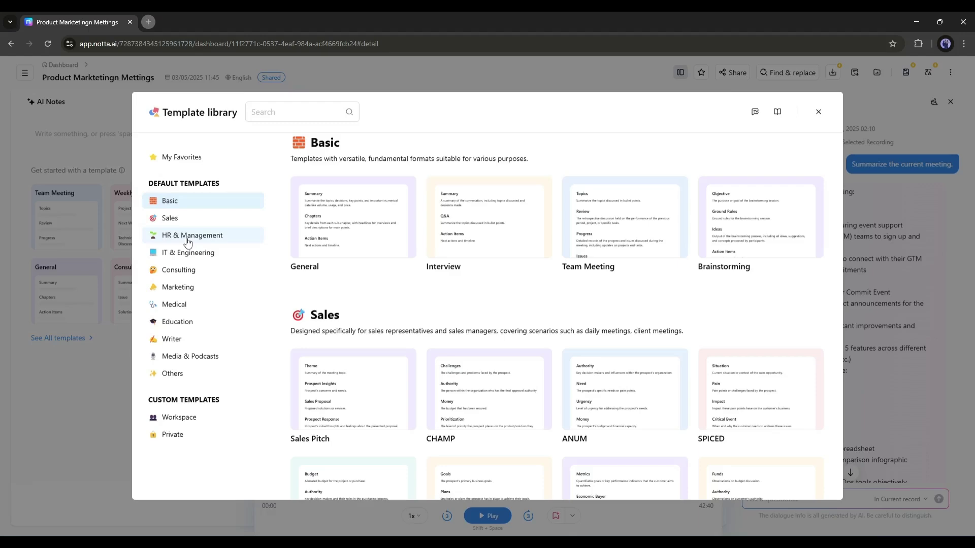
pyautogui.click(190, 235)
pyautogui.click(193, 253)
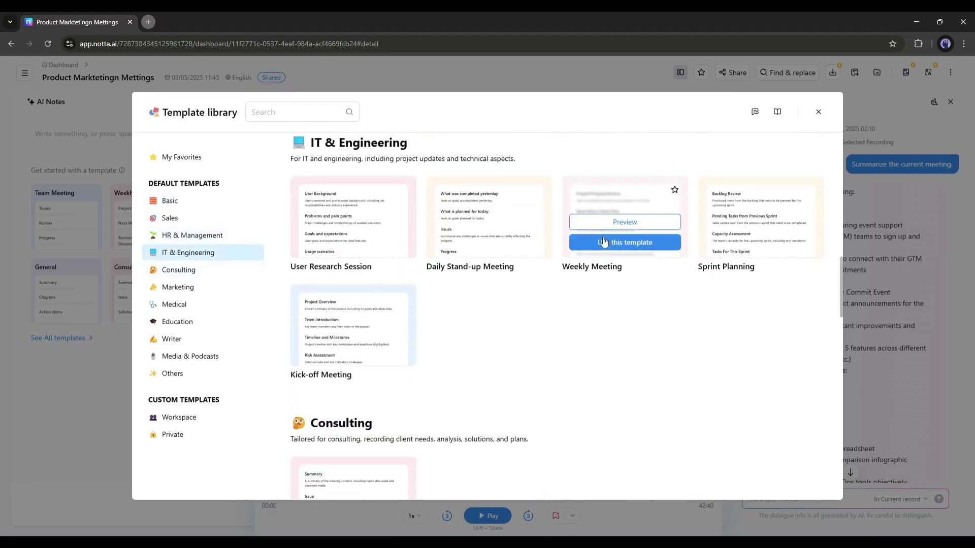
pyautogui.moveTo(641, 231)
pyautogui.click(623, 246)
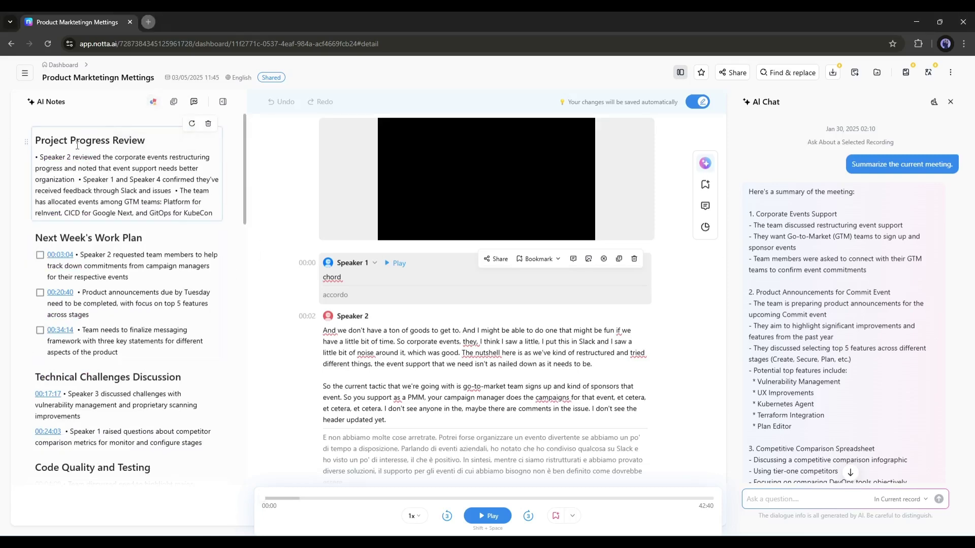
pyautogui.moveTo(53, 141); pyautogui.dragTo(164, 147)
pyautogui.scroll(-2, 51, 159)
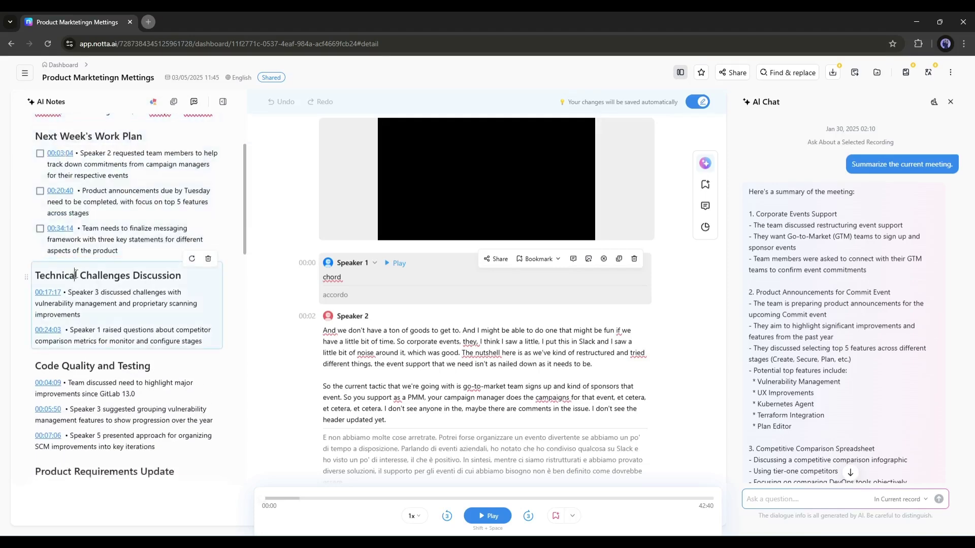
pyautogui.moveTo(76, 276); pyautogui.dragTo(163, 276)
pyautogui.scroll(-2, 130, 281)
pyautogui.moveTo(52, 274); pyautogui.dragTo(150, 274)
pyautogui.scroll(-2, 86, 278)
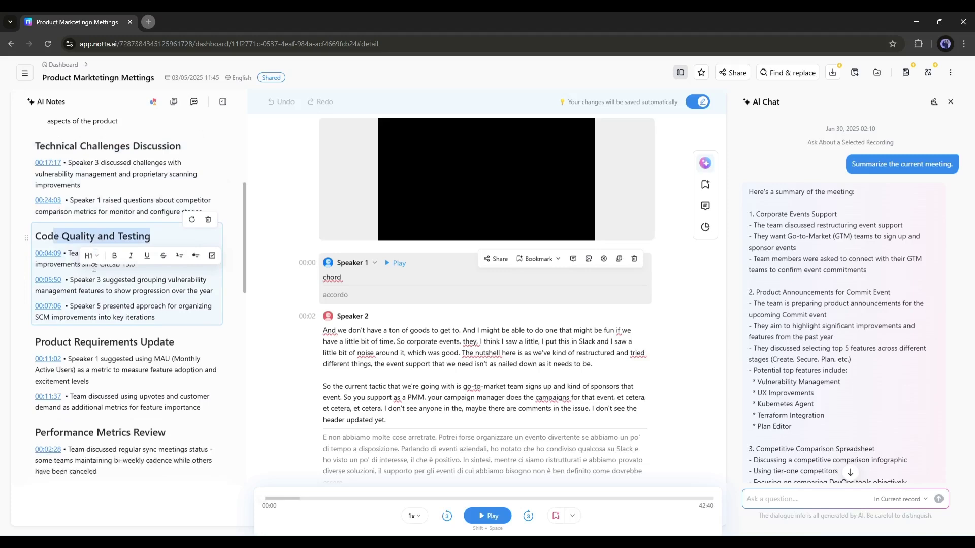
pyautogui.moveTo(53, 268); pyautogui.dragTo(148, 268)
pyautogui.scroll(-2, 127, 264)
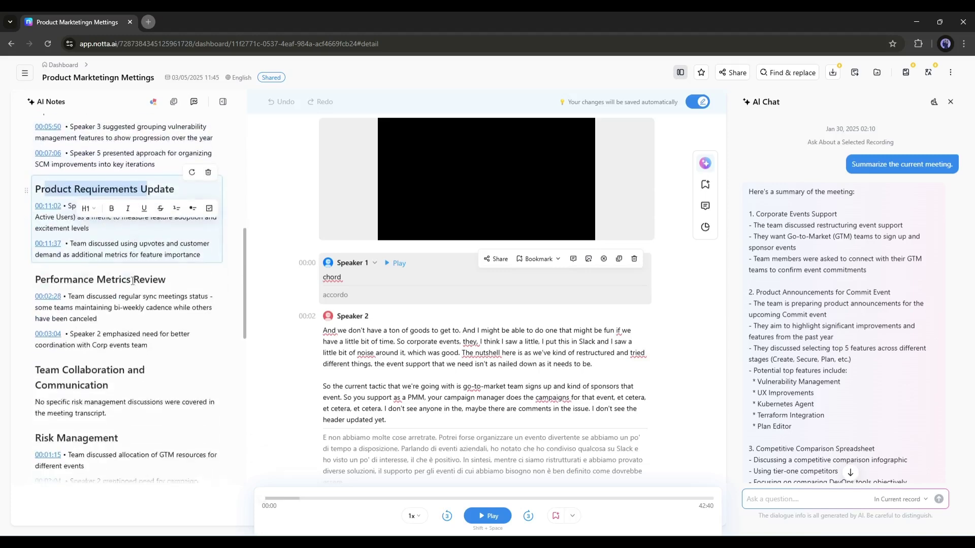
pyautogui.click(64, 258)
pyautogui.moveTo(64, 258); pyautogui.dragTo(139, 258)
pyautogui.scroll(-2, 75, 262)
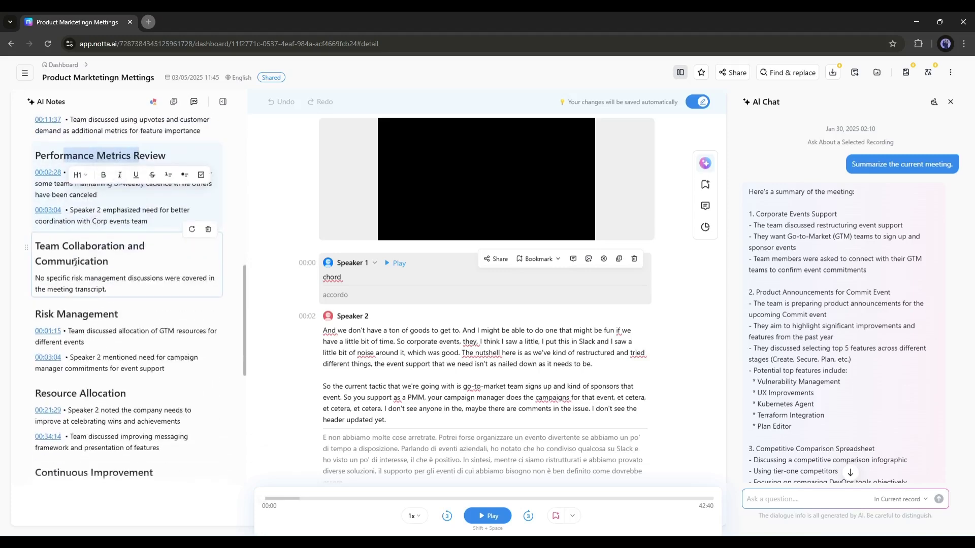
pyautogui.moveTo(68, 262); pyautogui.dragTo(111, 261)
pyautogui.scroll(-2, 72, 232)
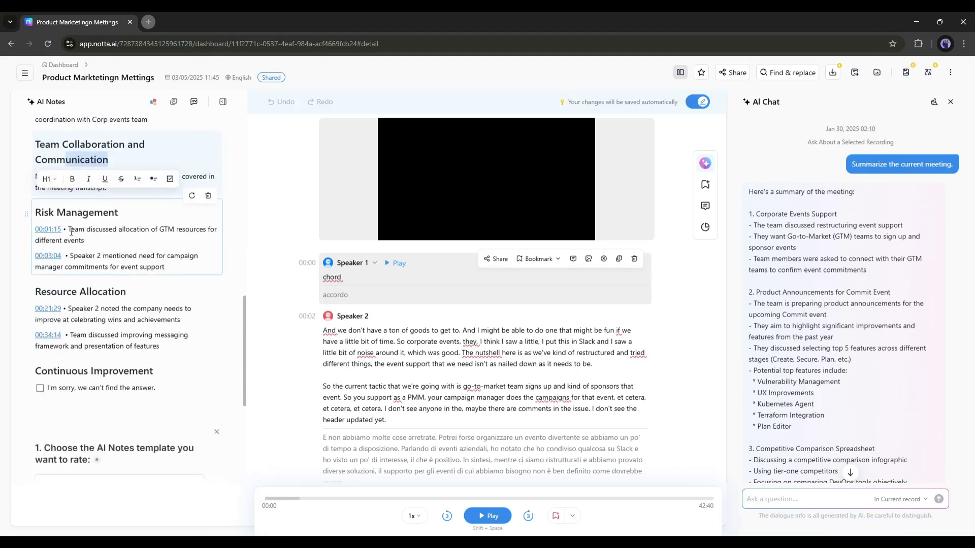
pyautogui.click(77, 217)
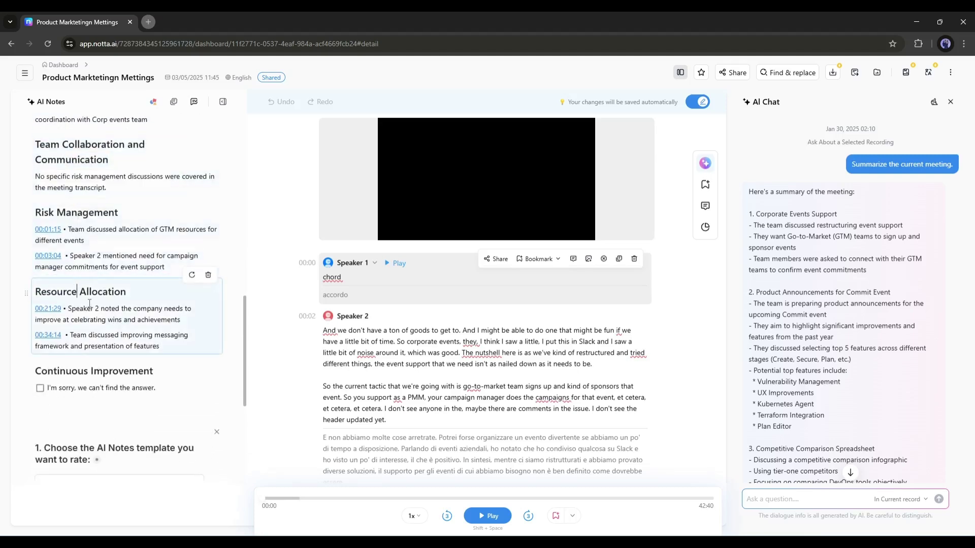
pyautogui.scroll(-2, 110, 359)
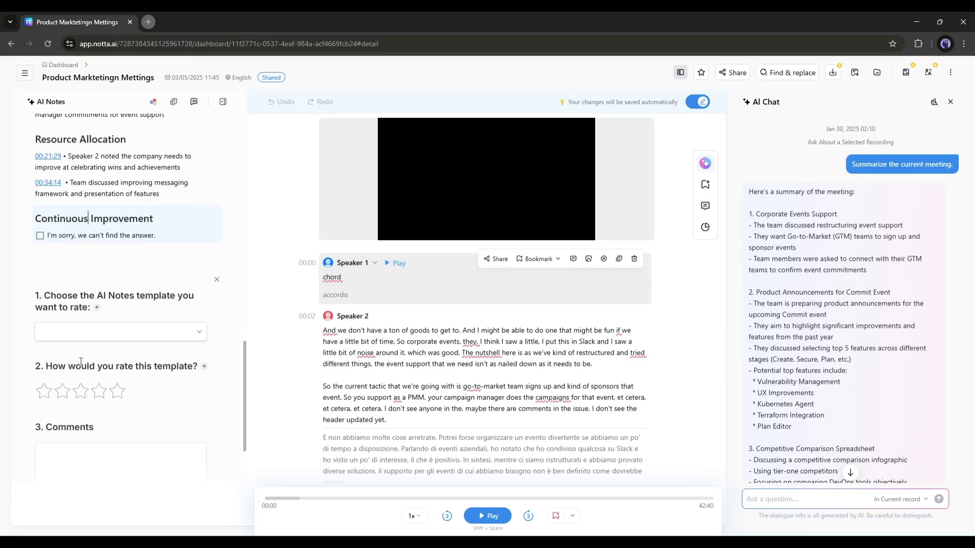
pyautogui.scroll(2, 111, 358)
pyautogui.scroll(-3, 109, 353)
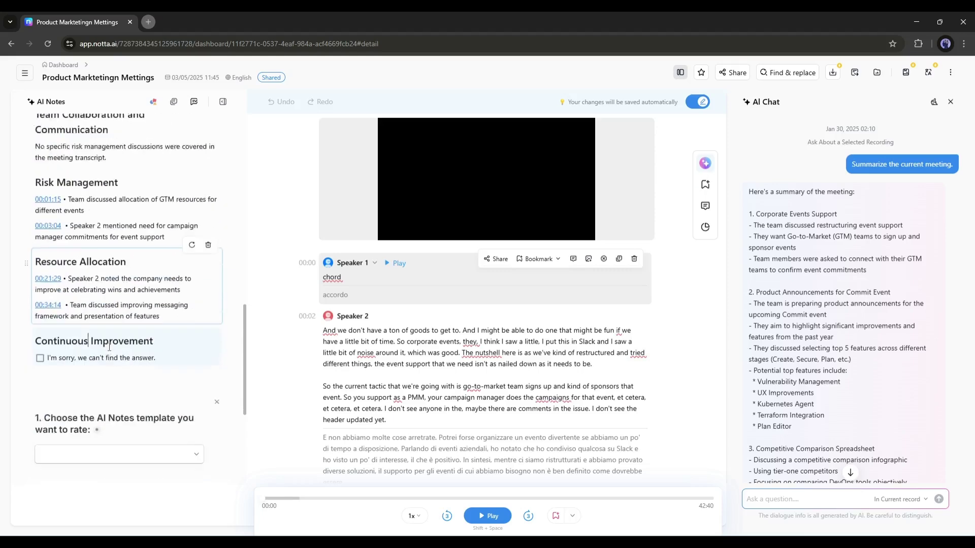
pyautogui.scroll(7, 109, 347)
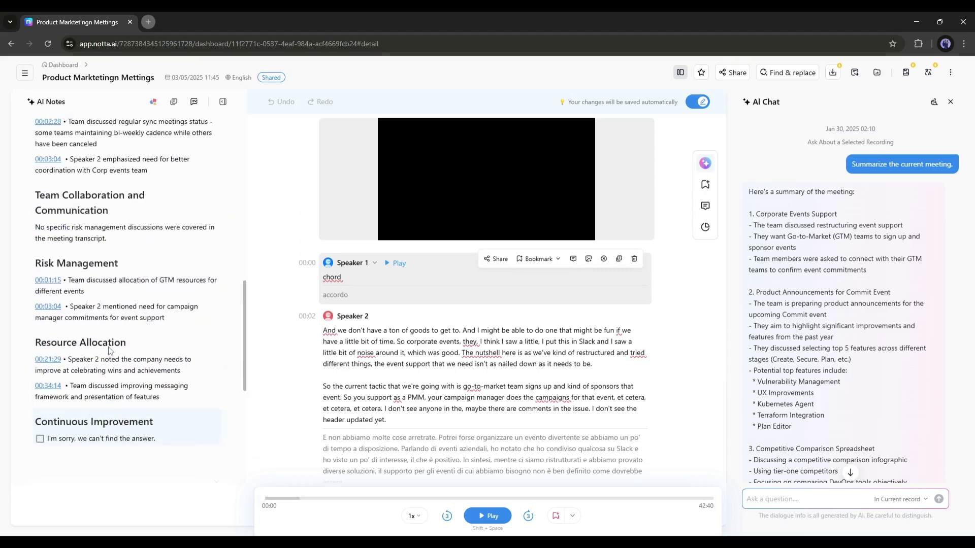
pyautogui.scroll(5, 120, 360)
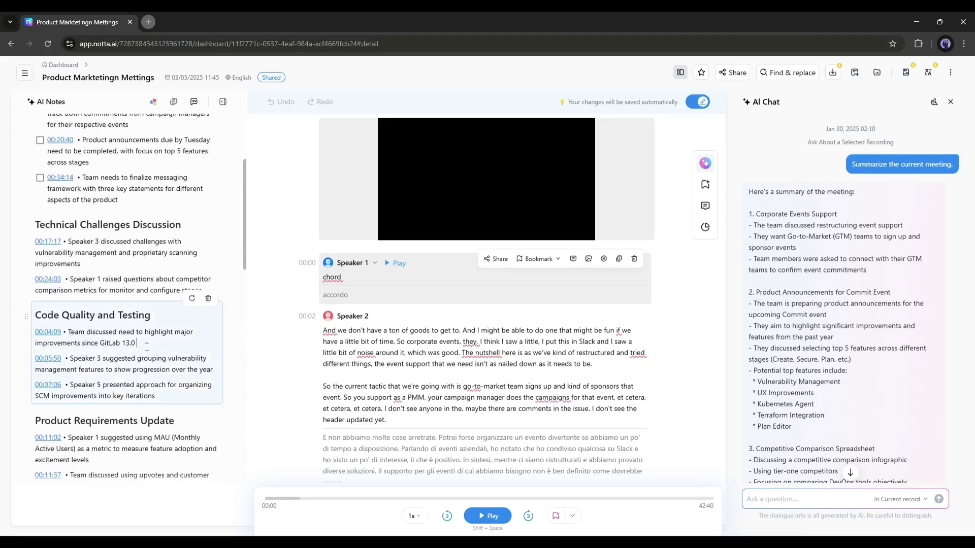
pyautogui.click(120, 343)
pyautogui.scroll(3, 124, 355)
pyautogui.click(138, 279)
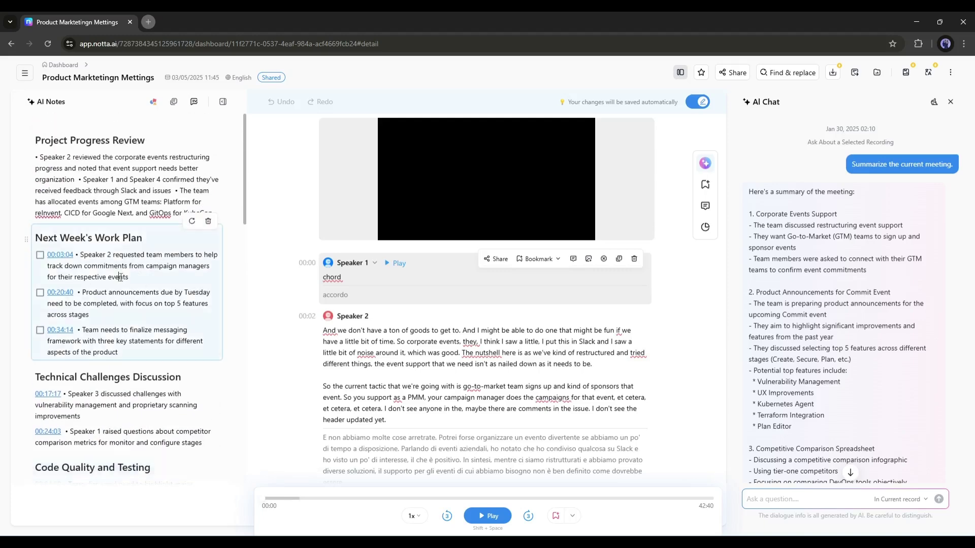
# - Bold the Speaker 1 and Speaker 4 sentence under Project Progress Review and make it a checklist item
pyautogui.moveTo(41, 157); pyautogui.dragTo(85, 179)
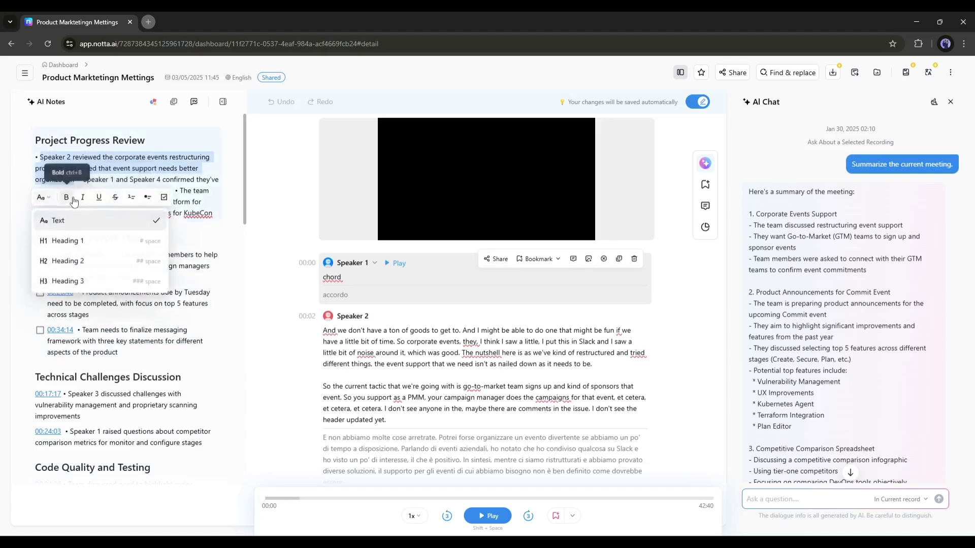
pyautogui.moveTo(65, 168); pyautogui.dragTo(212, 192)
pyautogui.click(92, 191)
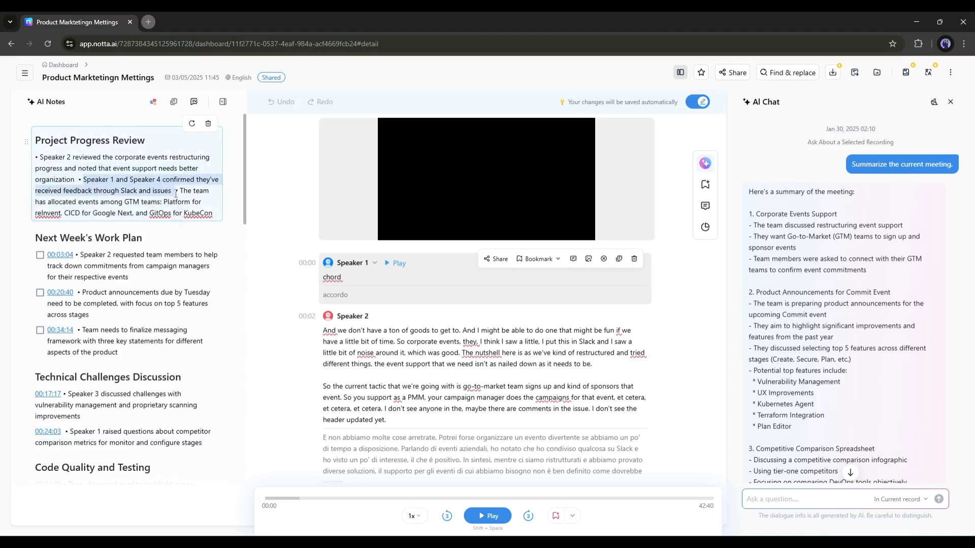
pyautogui.click(116, 208)
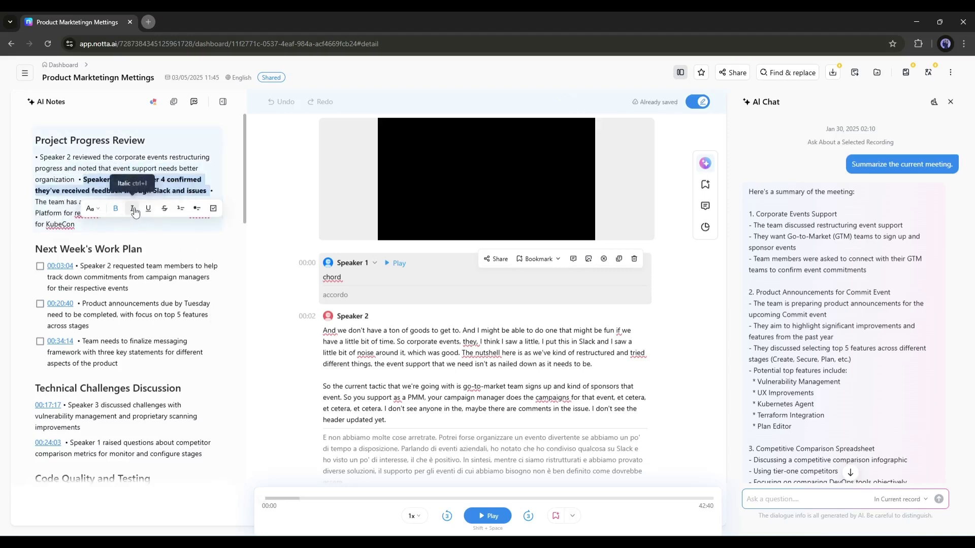
pyautogui.click(213, 208)
pyautogui.scroll(-10, 169, 355)
pyautogui.scroll(10, 173, 345)
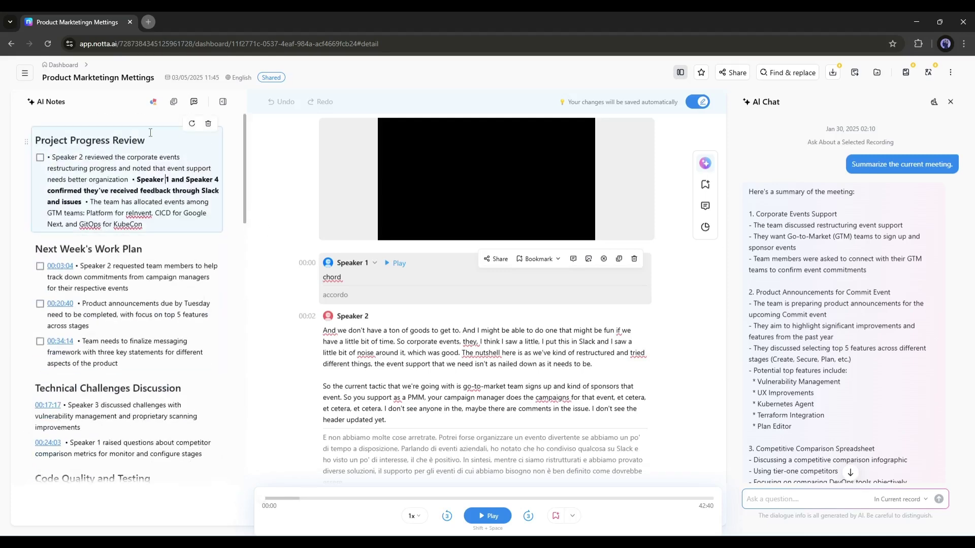
# - Regenerate the AI notes with the Team Meeting template from the template library
pyautogui.click(154, 102)
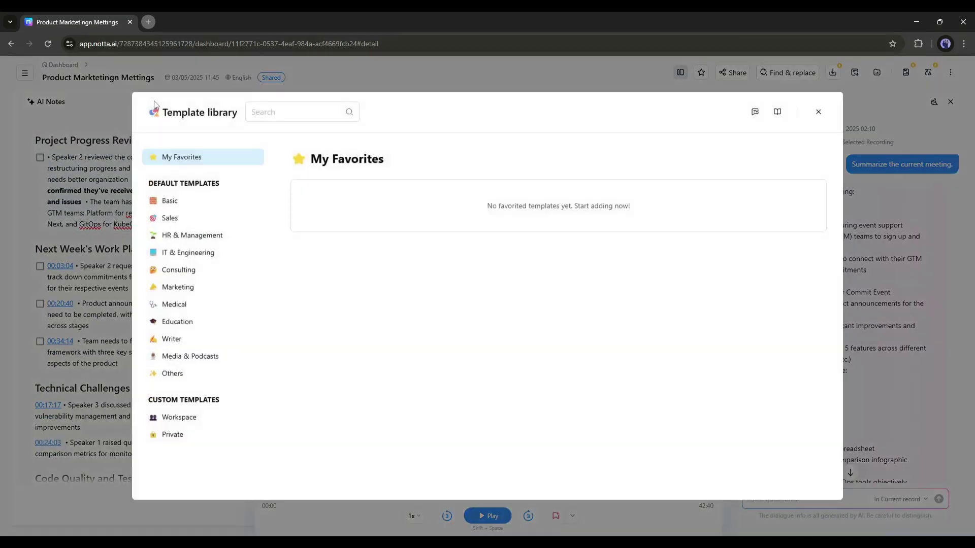
pyautogui.click(186, 241)
pyautogui.click(214, 286)
pyautogui.scroll(-4, 481, 326)
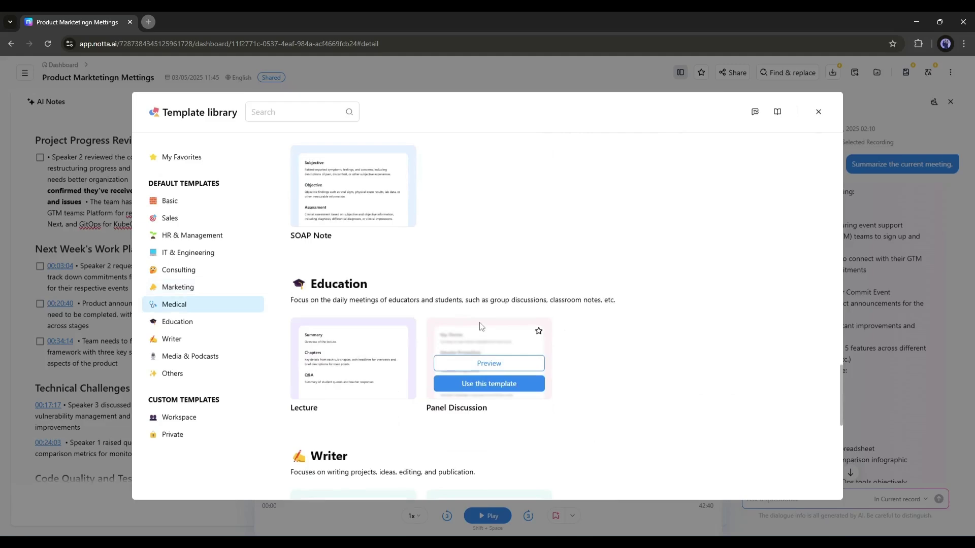
pyautogui.scroll(15, 481, 325)
pyautogui.click(625, 255)
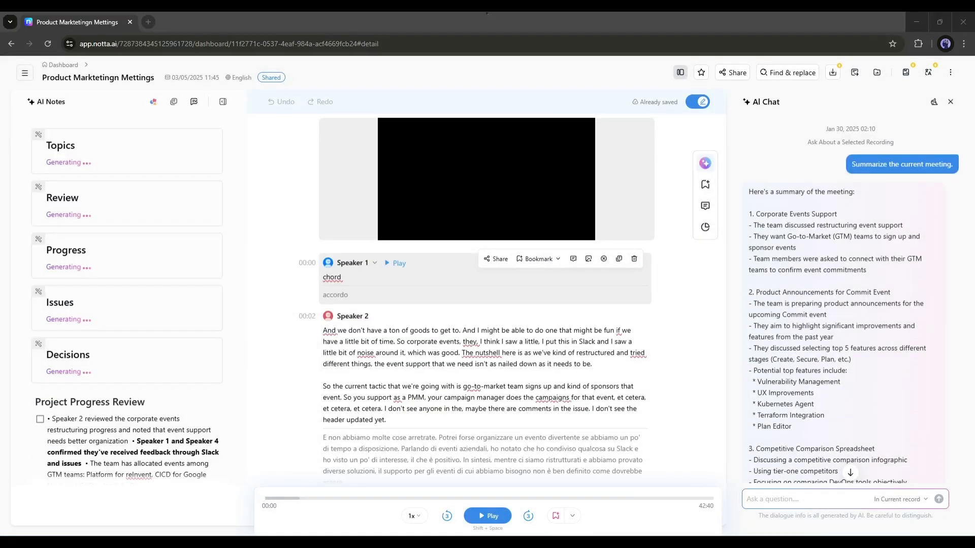
pyautogui.scroll(-10, 88, 290)
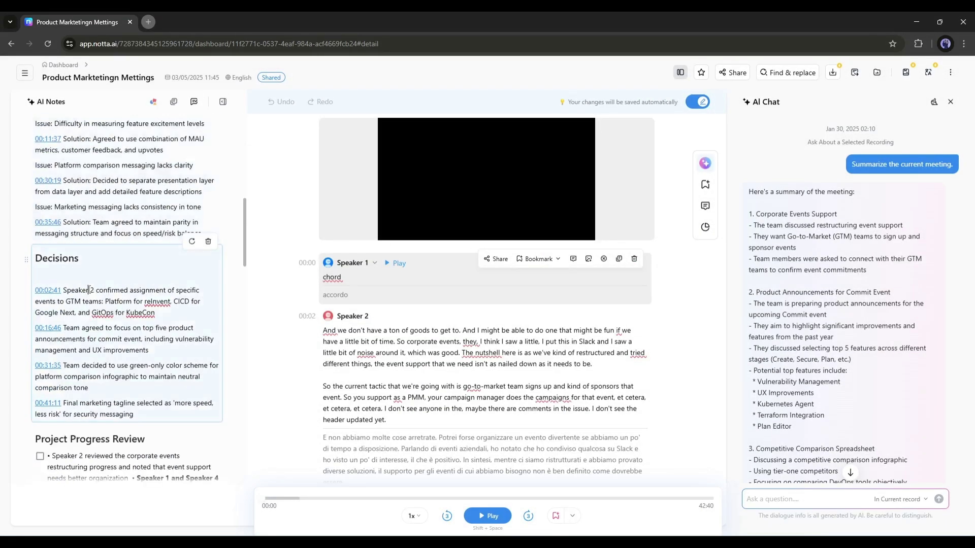
pyautogui.scroll(8, 88, 289)
# - Copy the generated AI notes and paste them into a new blank Google Doc
pyautogui.click(174, 101)
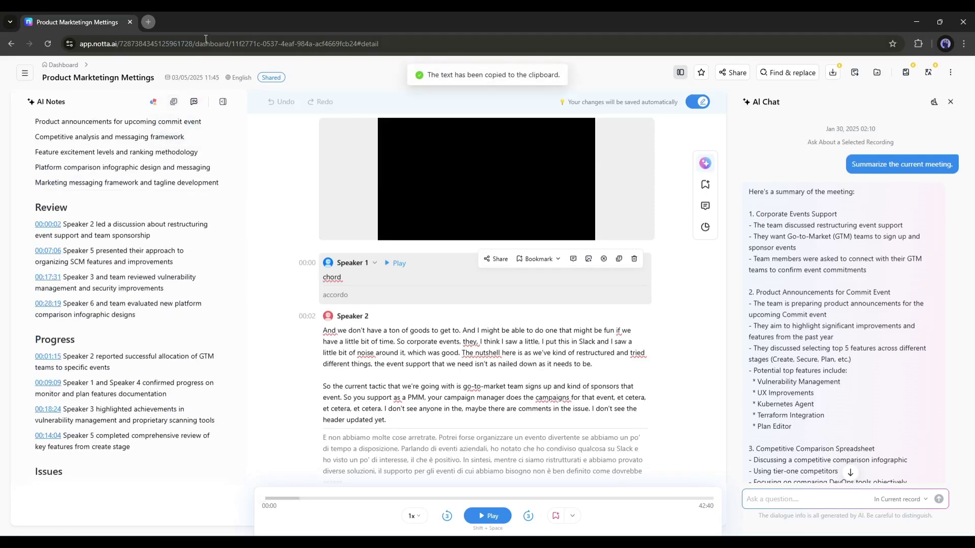
pyautogui.click(149, 22)
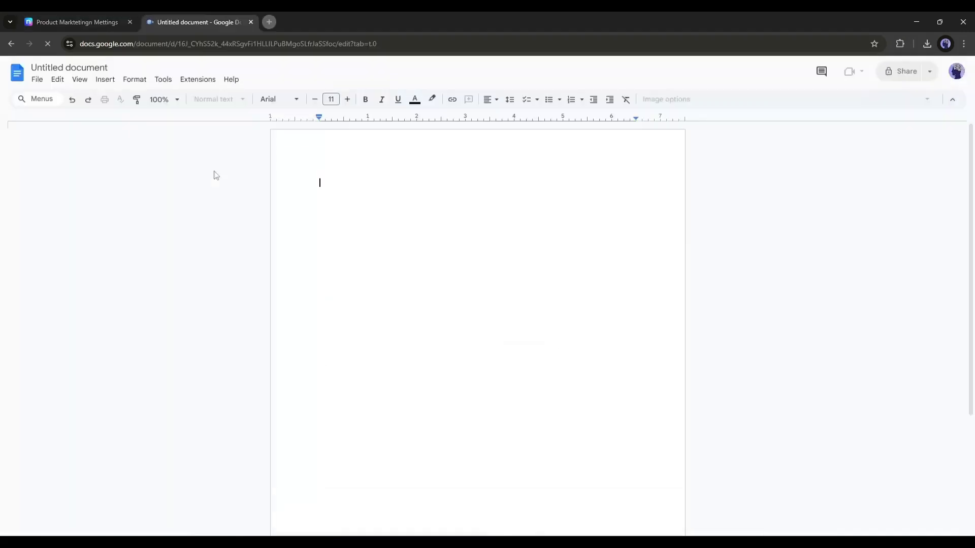
pyautogui.hotkey('ctrl', 'v')
pyautogui.scroll(10, 486, 246)
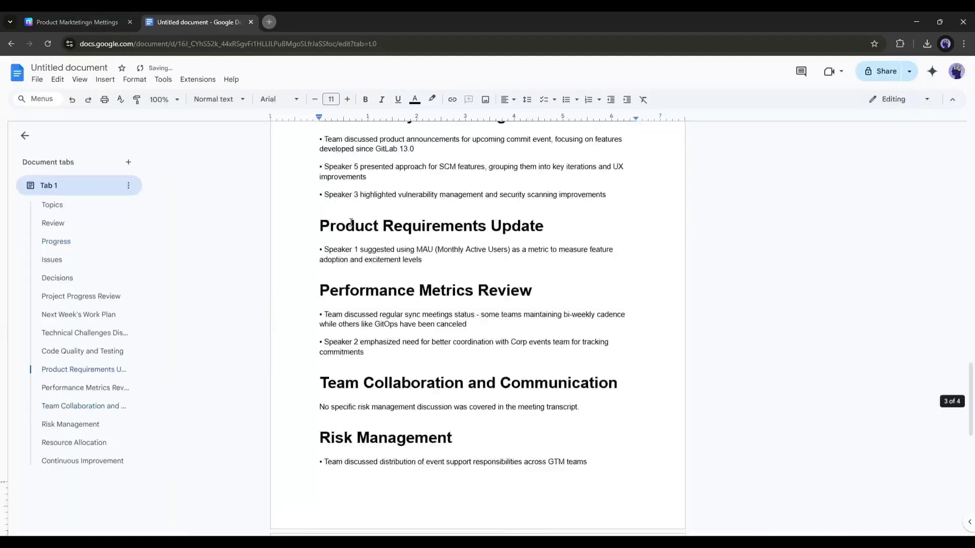
pyautogui.scroll(8, 486, 247)
pyautogui.scroll(-15, 482, 239)
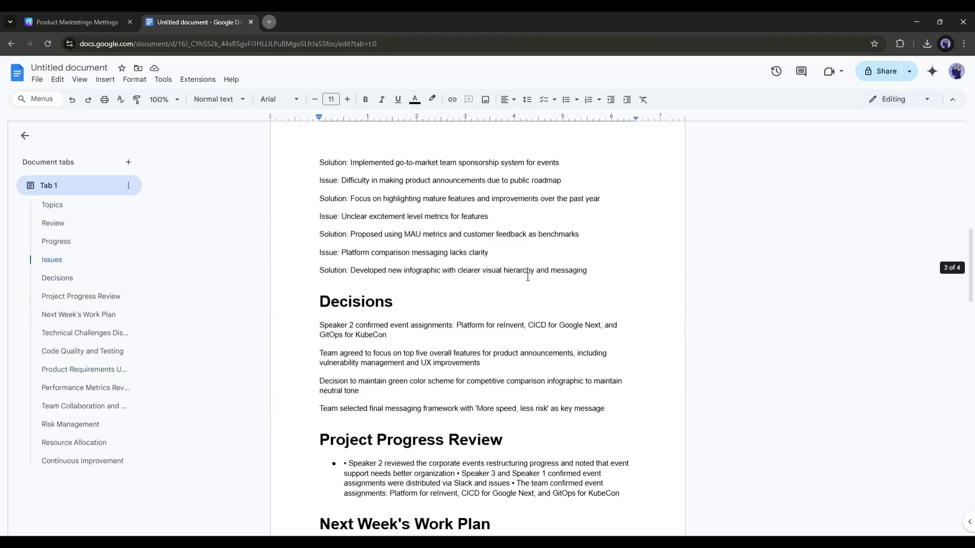
pyautogui.scroll(-10, 480, 221)
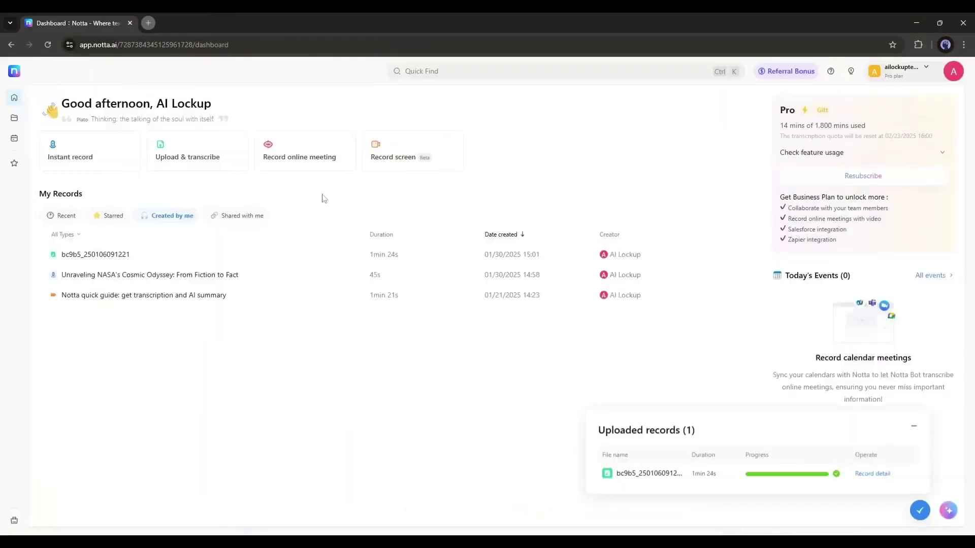
pyautogui.click(291, 156)
pyautogui.click(426, 300)
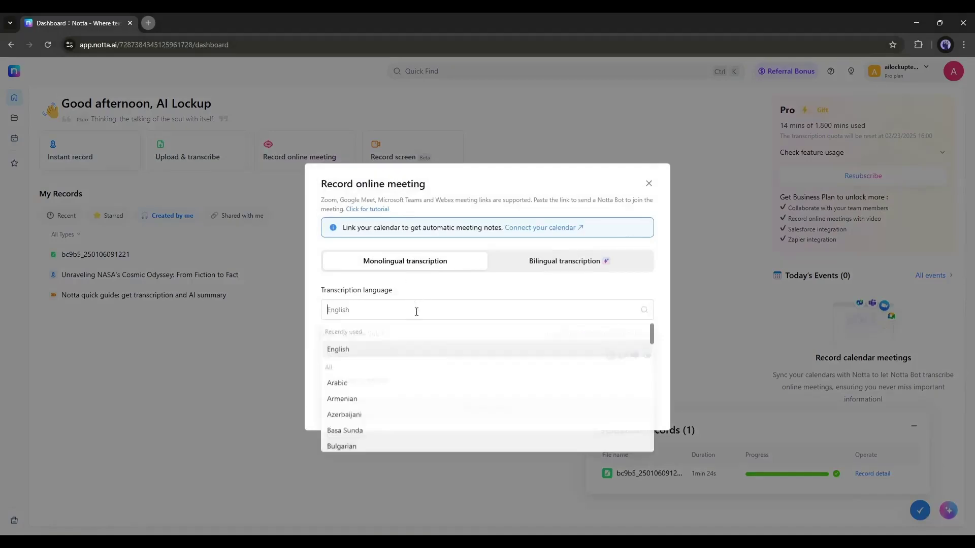
pyautogui.click(311, 331)
pyautogui.click(382, 360)
pyautogui.click(415, 361)
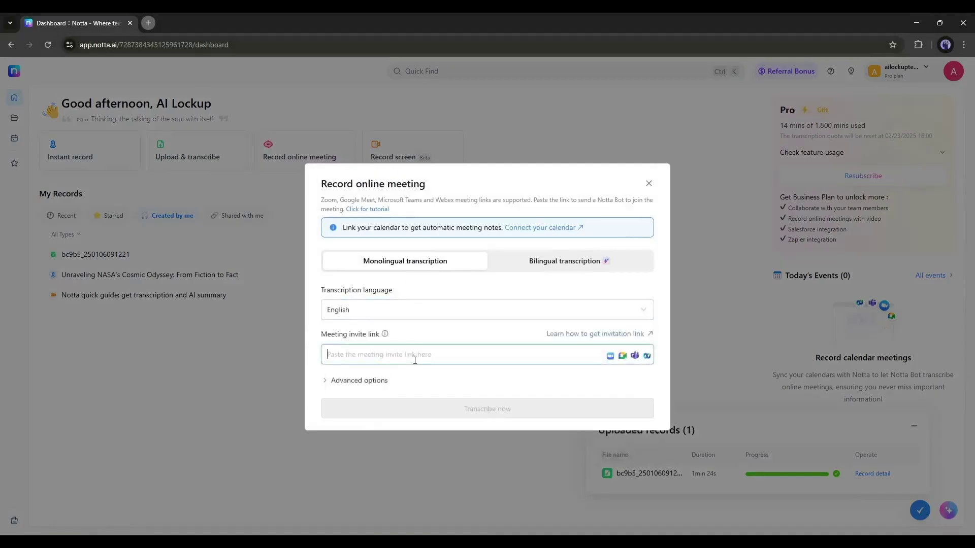
pyautogui.click(340, 382)
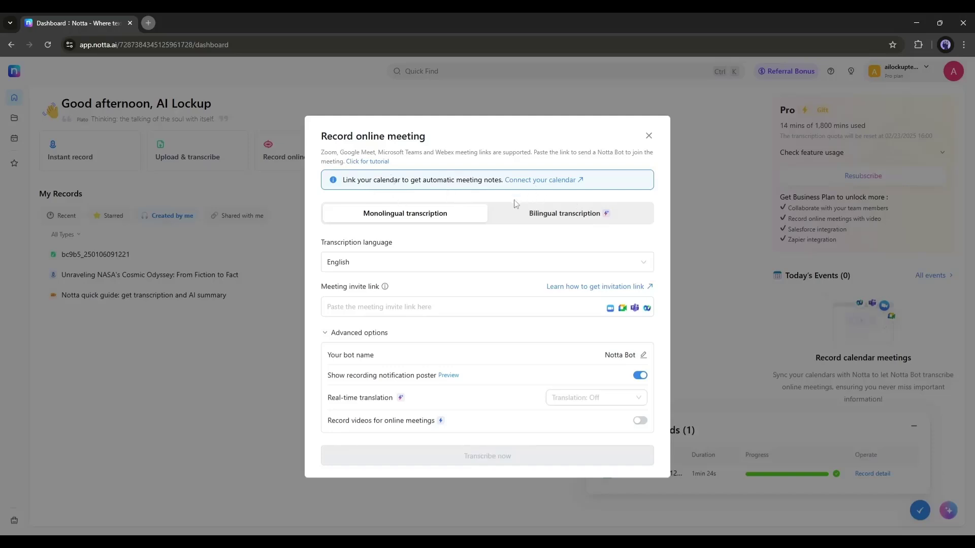
pyautogui.click(535, 216)
pyautogui.click(445, 266)
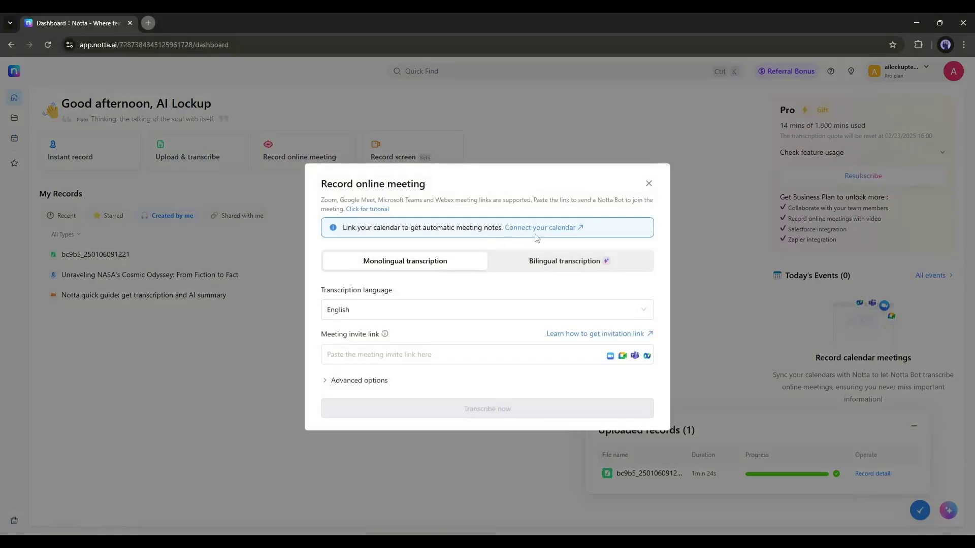
pyautogui.click(649, 184)
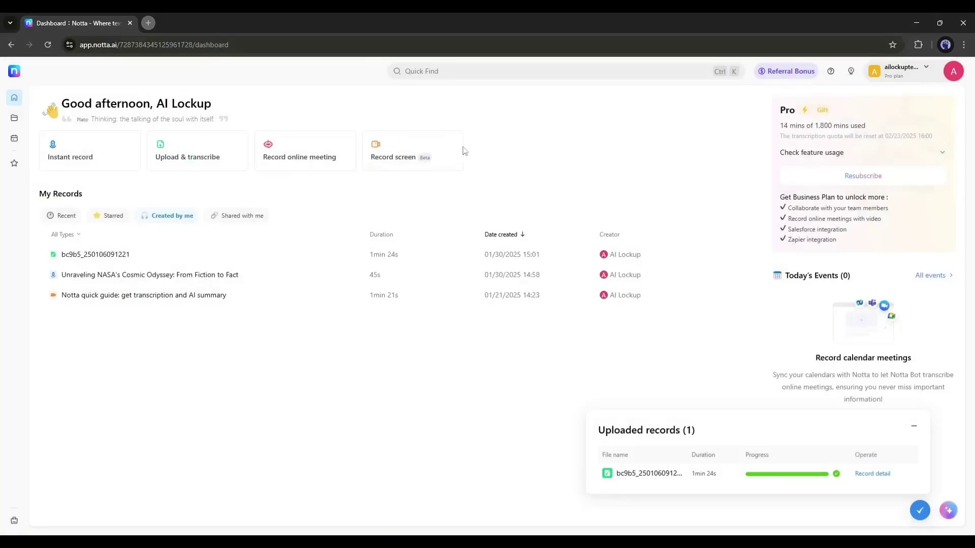
# - Set the screen recording source to Screen Only and allow the site camera access
pyautogui.click(420, 158)
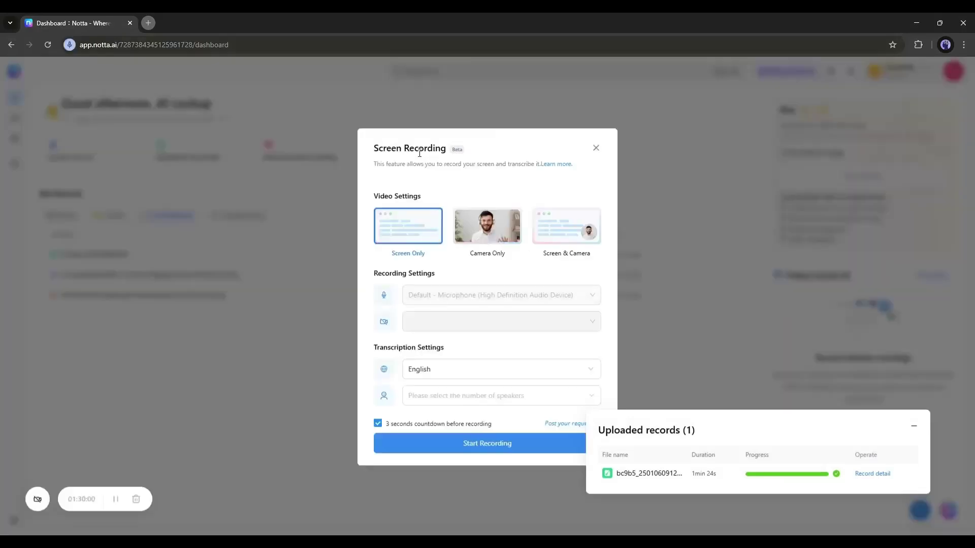
pyautogui.click(483, 242)
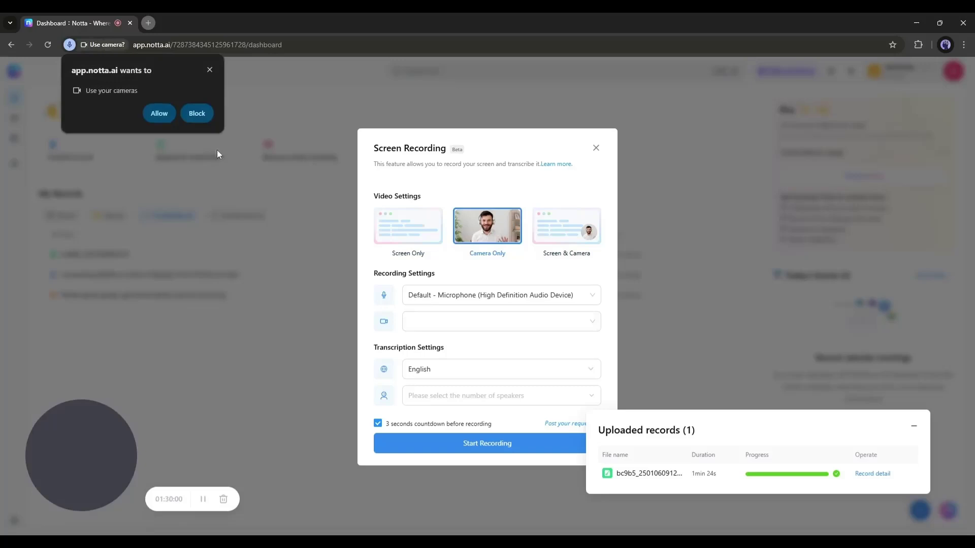
pyautogui.click(433, 227)
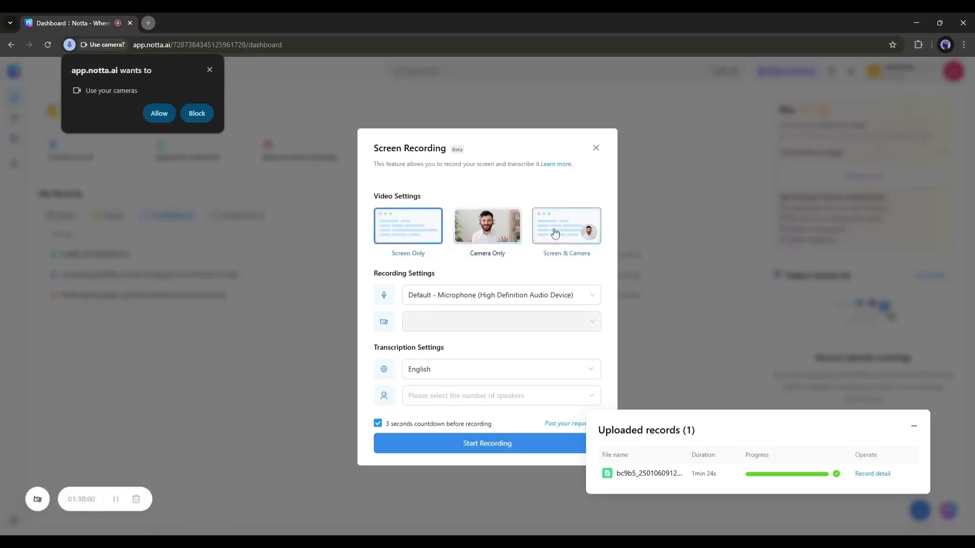
pyautogui.click(555, 234)
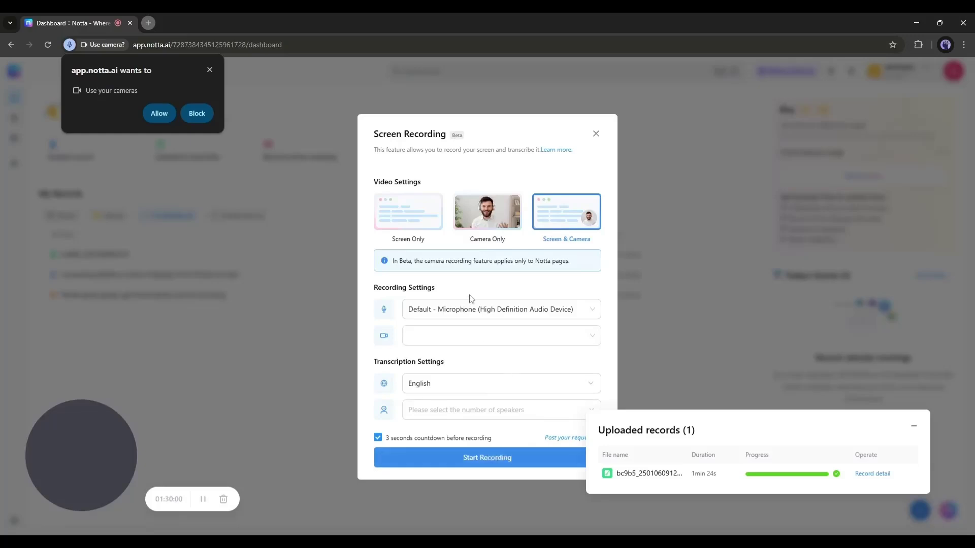
pyautogui.click(416, 231)
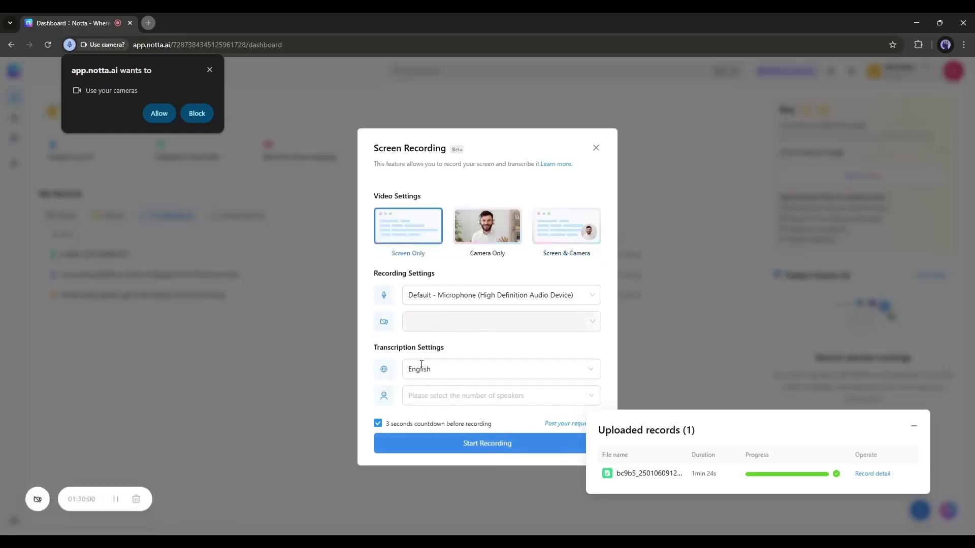
pyautogui.click(161, 114)
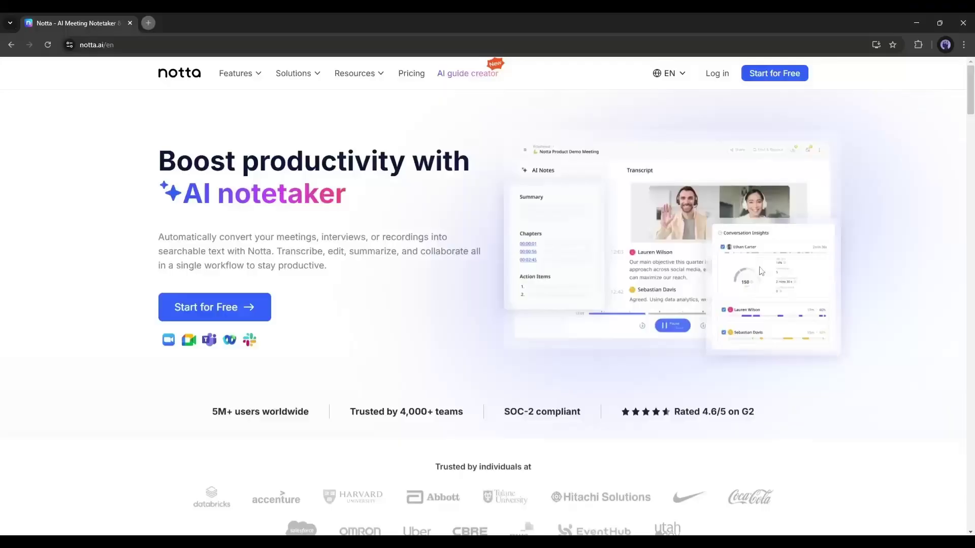
# - Scroll the notta.ai homepage past How Notta Works to Collaborate seamlessly with your team
pyautogui.scroll(-1, 615, 276)
pyautogui.scroll(-10, 614, 276)
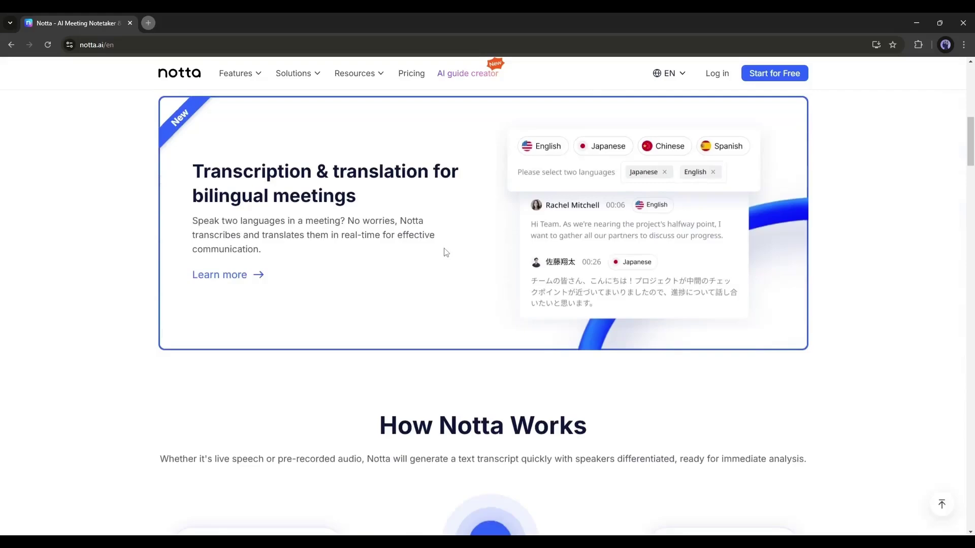
pyautogui.scroll(-4, 446, 252)
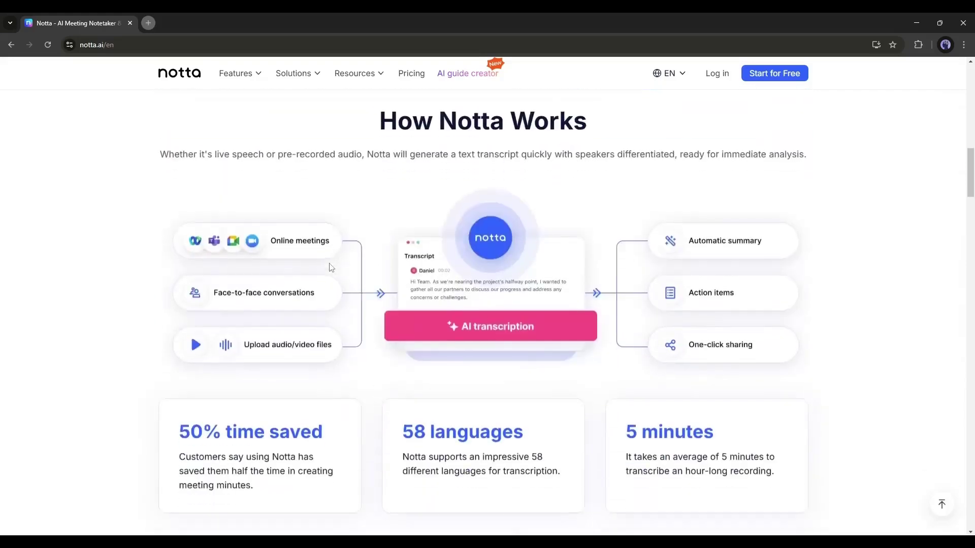
pyautogui.scroll(-7, 536, 296)
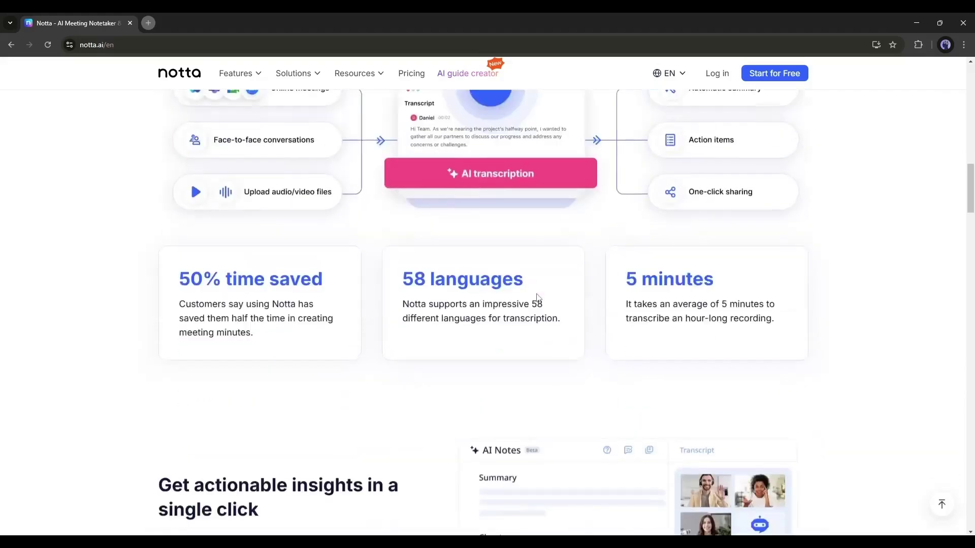
pyautogui.scroll(-3, 538, 297)
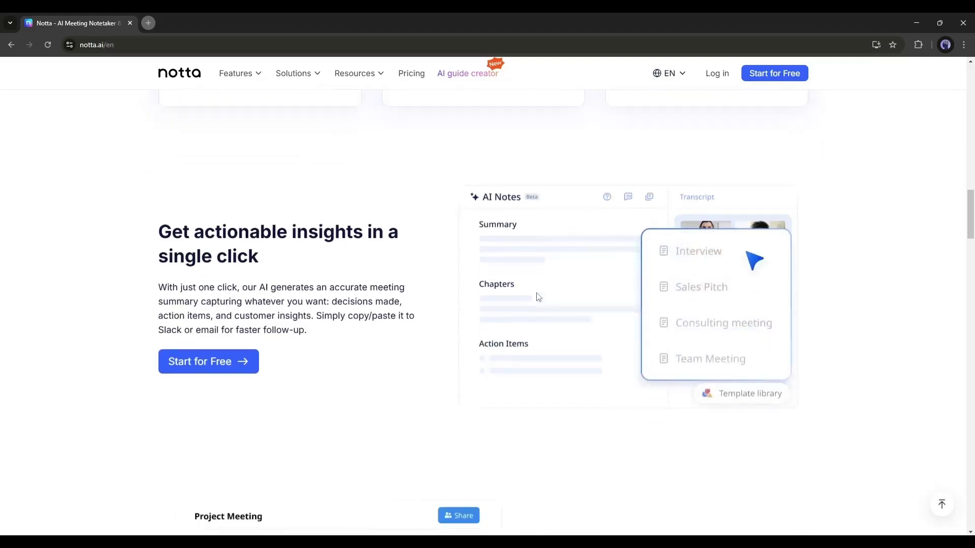
pyautogui.scroll(-1, 538, 297)
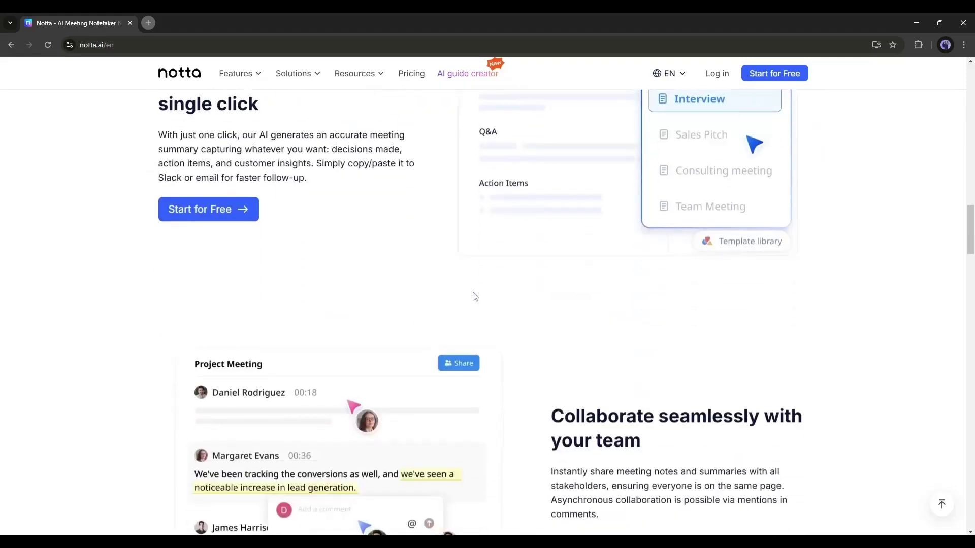
pyautogui.scroll(-5, 394, 302)
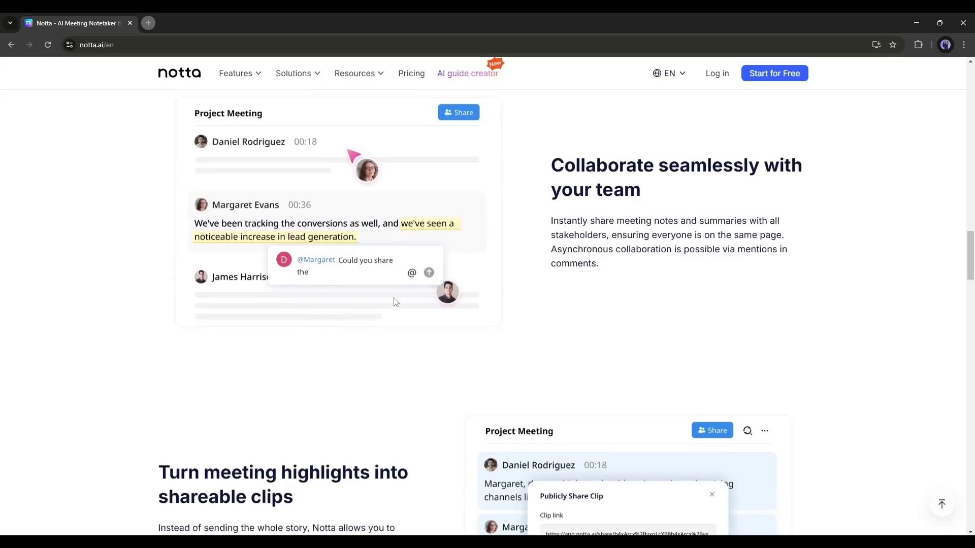